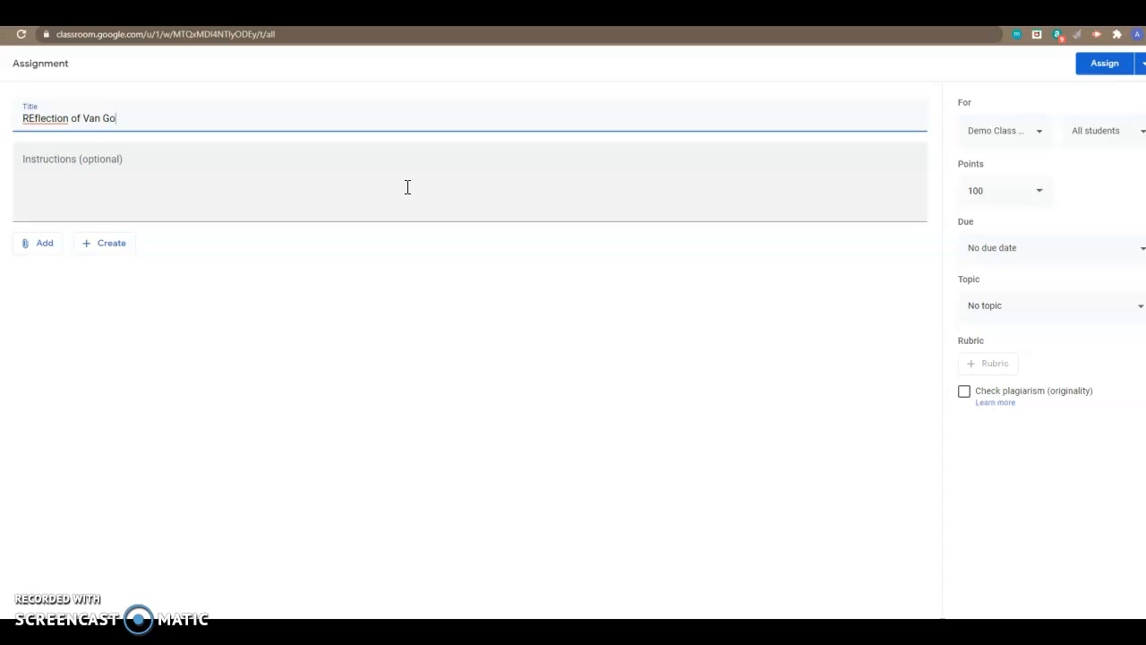
Step: Complete the assignment title as "REflection of Van Gogh's Starry Night" and enter the instructions "Describe your favorite aspect of Starry Night"
type("'s Starry Night")
left_click(407, 186)
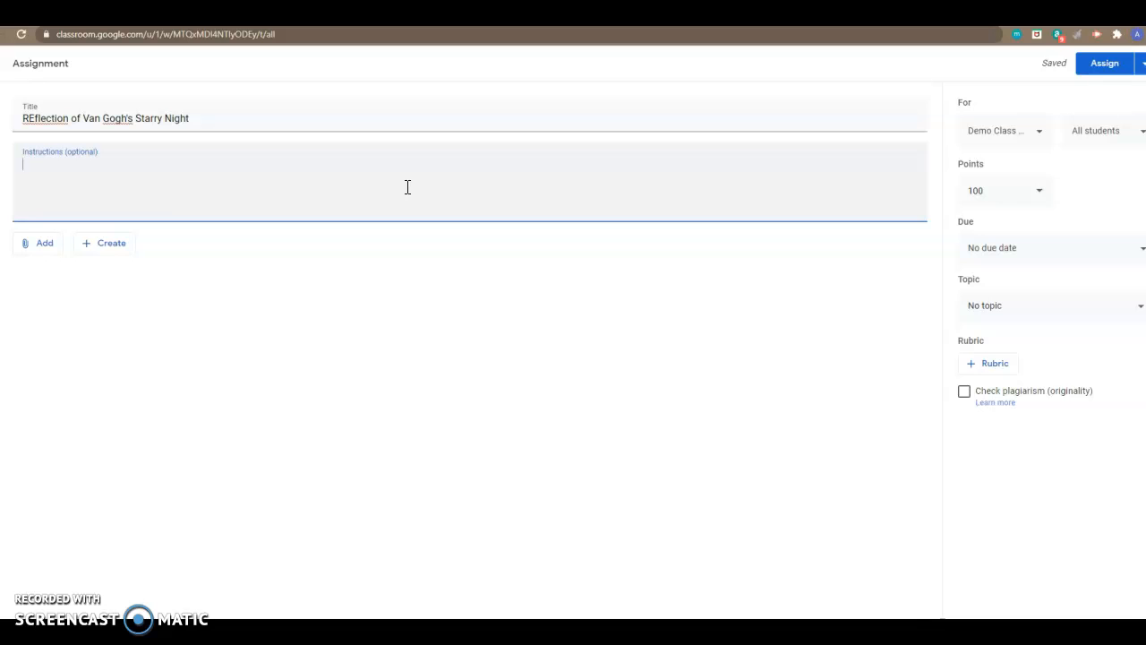
type("Describe your favorite")
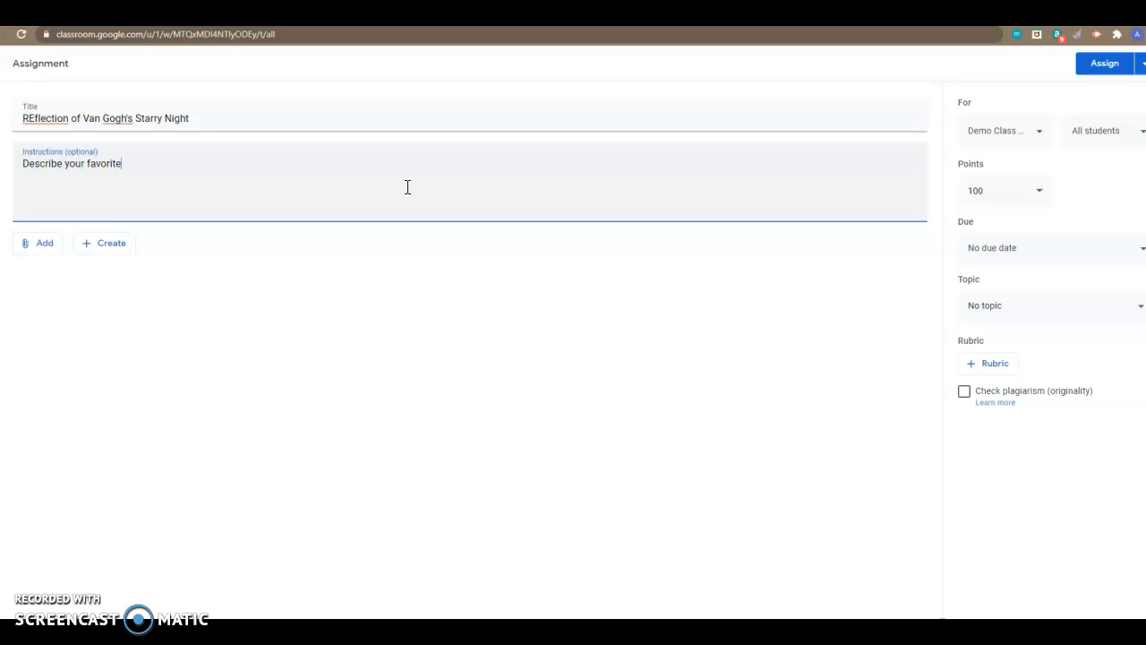
type(" aspect of Starry Night")
Step: Set the assignment's point value to 50
left_click(982, 186)
left_click_drag(984, 188, 875, 220)
type("50")
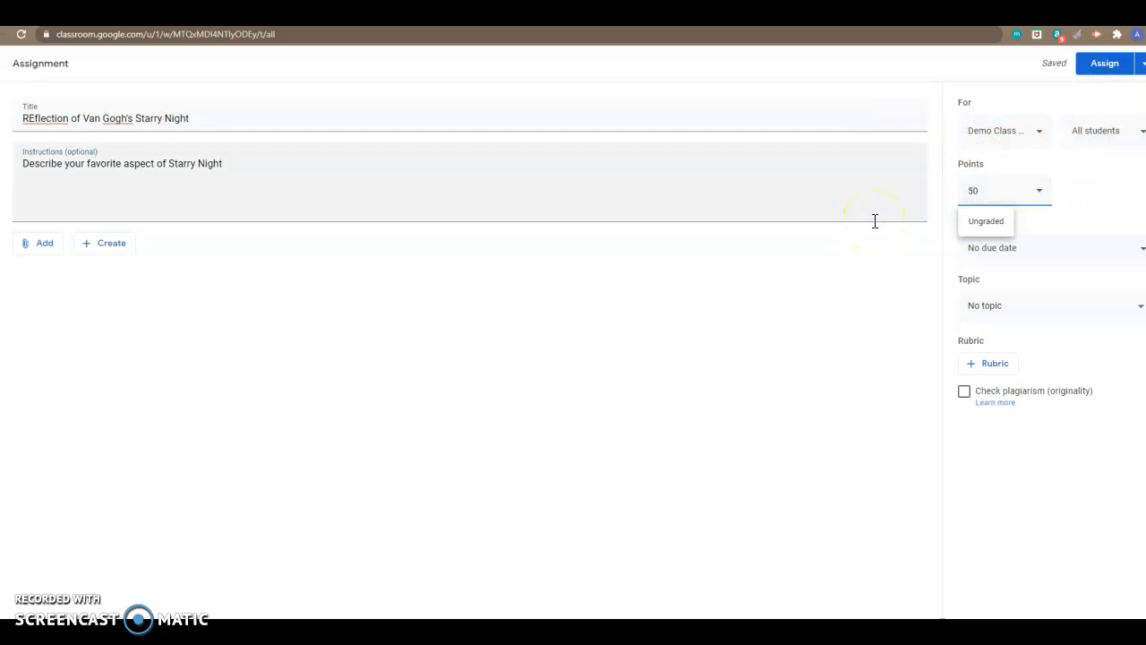
Step: Set the assignment's due date to Friday, August 28, 2020
left_click(1069, 256)
left_click(1055, 307)
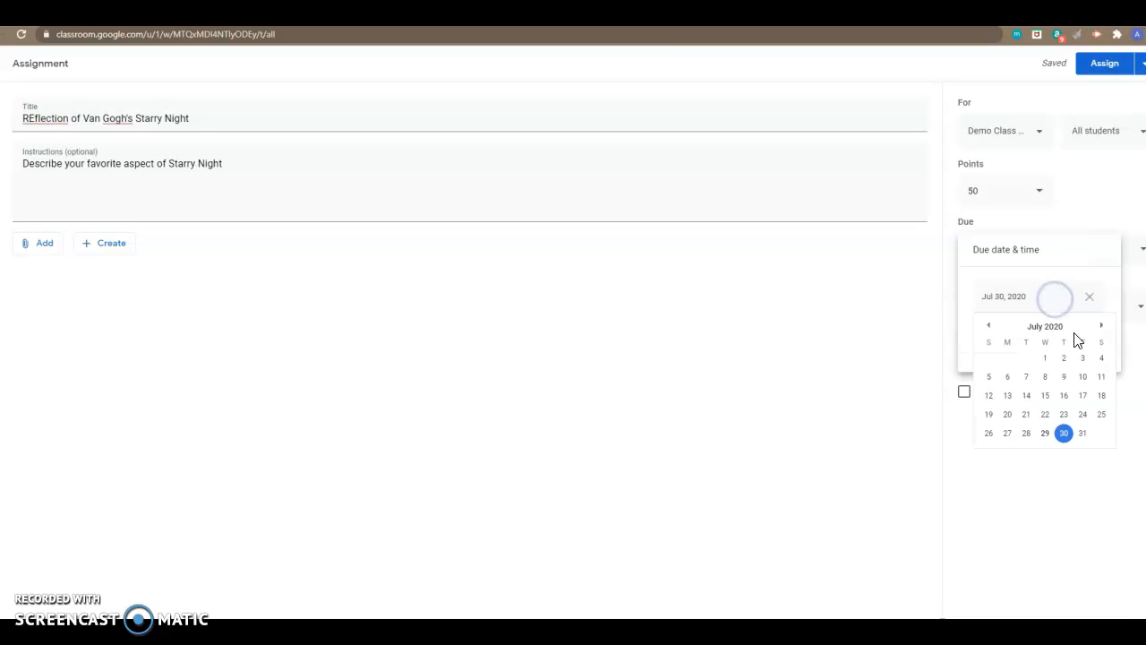
left_click(1100, 325)
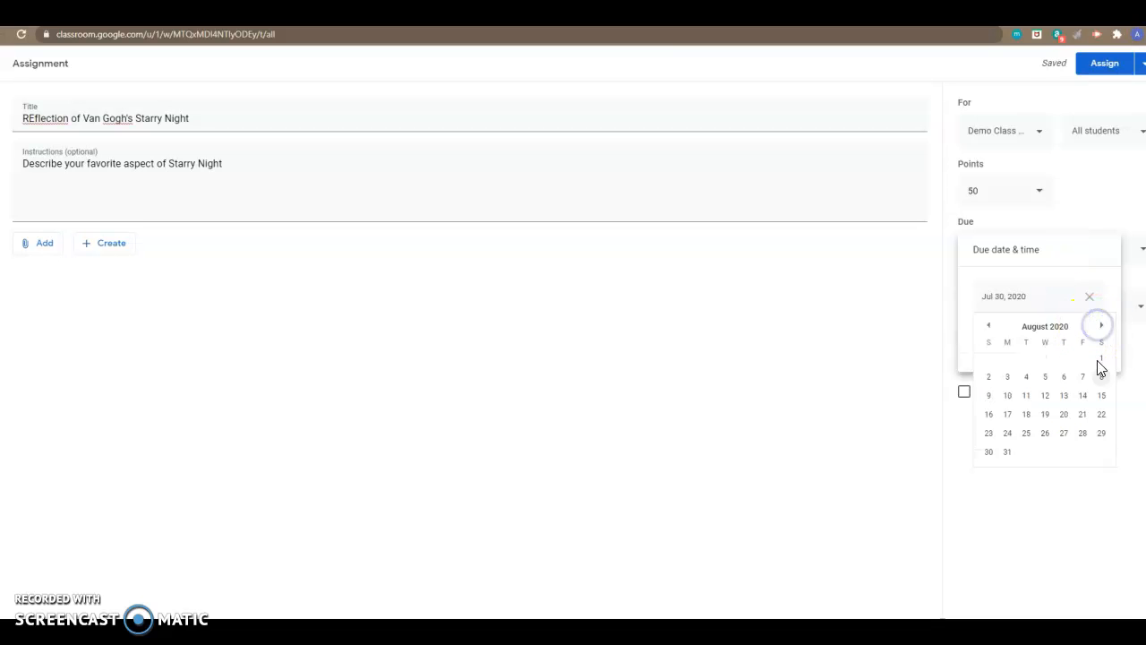
left_click(1082, 433)
left_click(1062, 403)
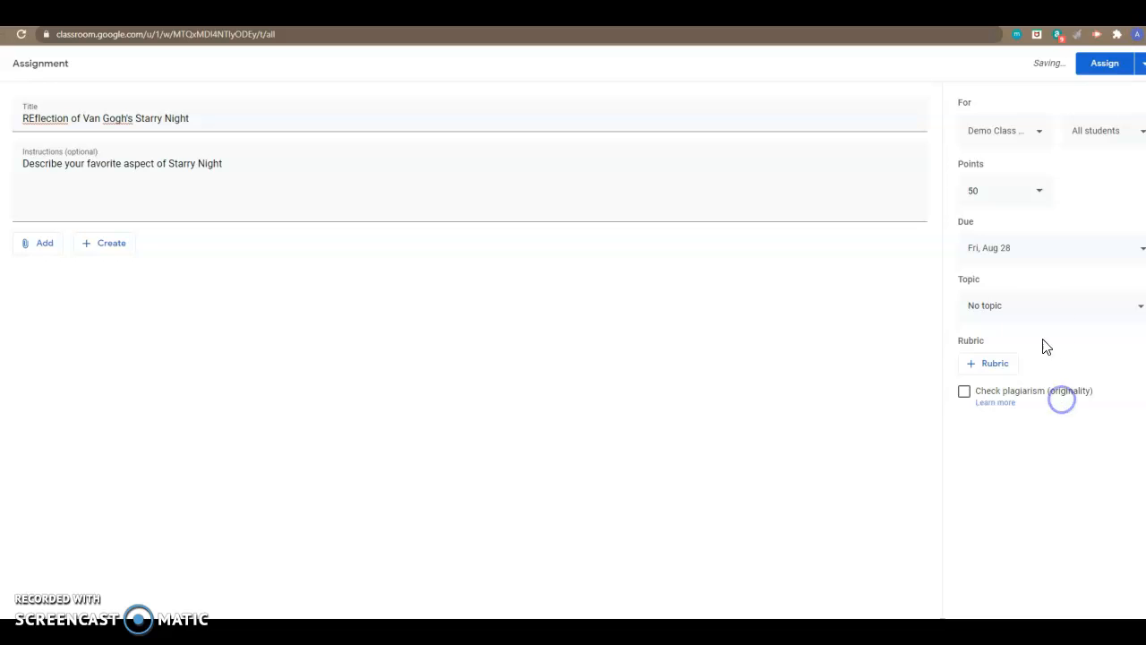
Step: Assign the topic "Week 2: 8/10 - Sample Assignments" to the assignment
left_click(1038, 312)
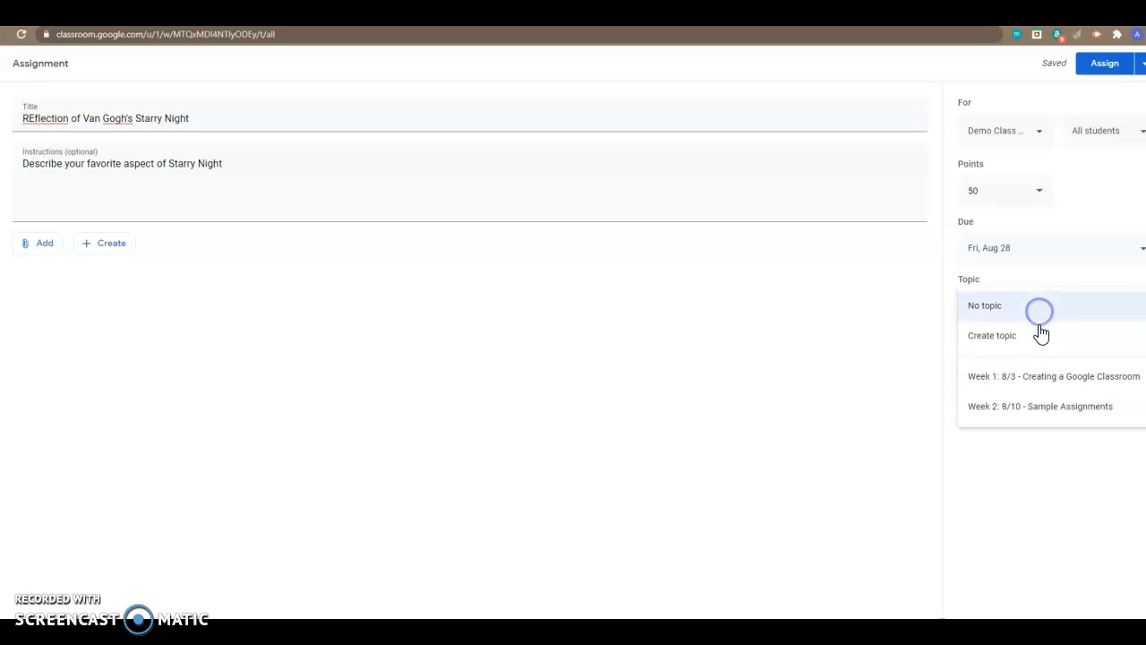
left_click(1039, 416)
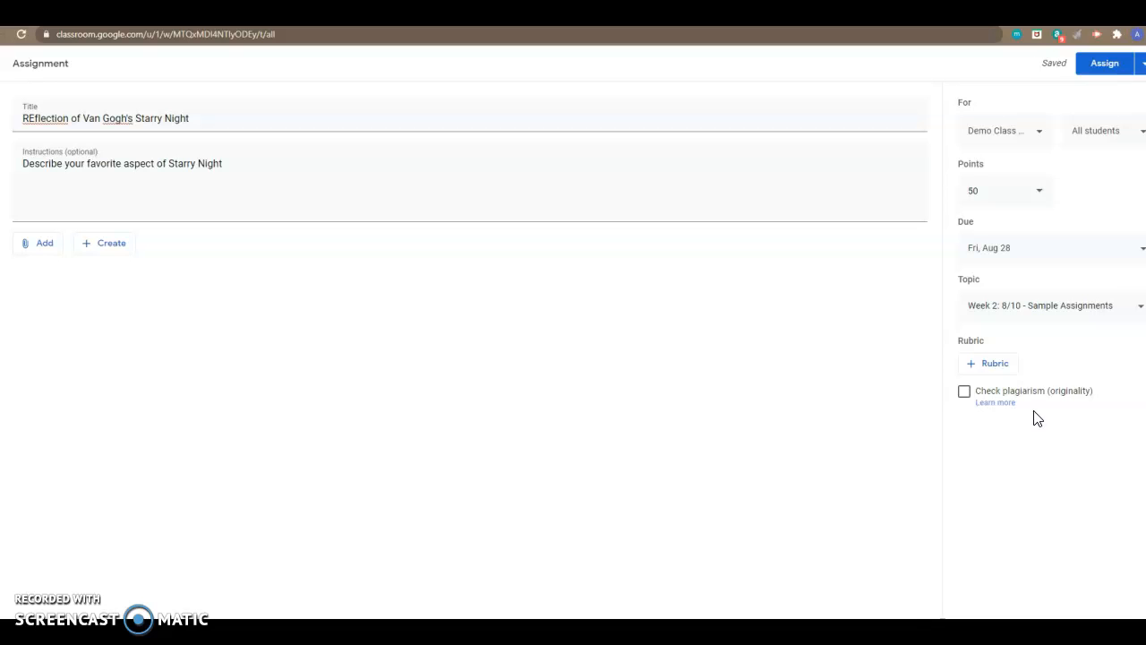
left_click(987, 428)
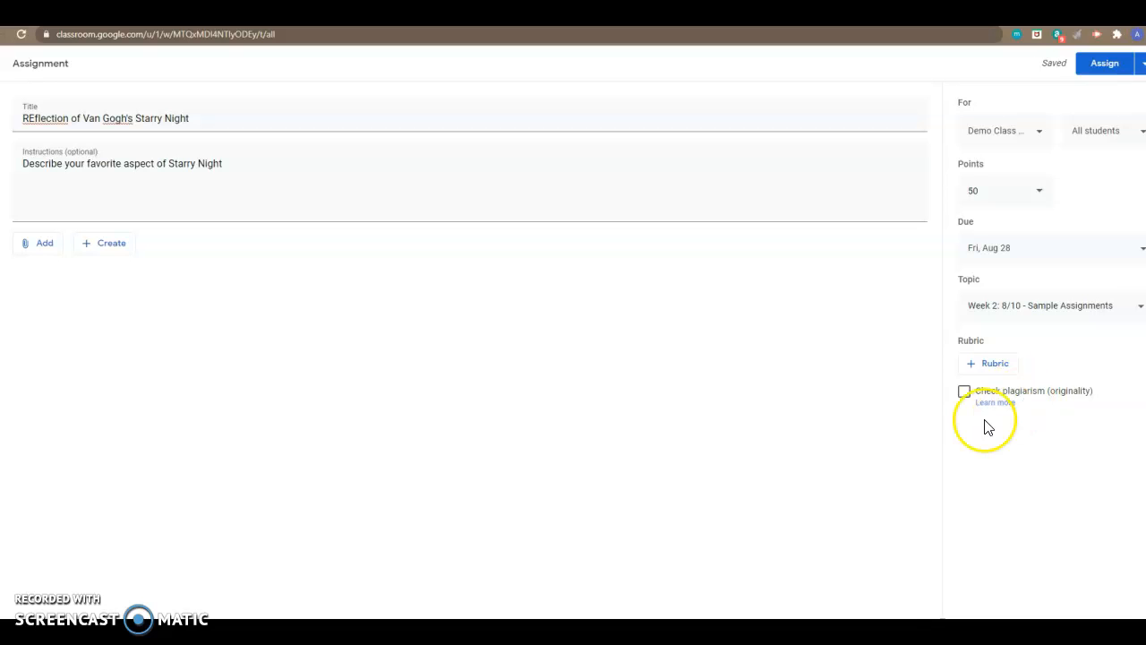
Step: Reuse the "Art Analysis of Renaissance" rubric from the Art History B3 Quarter 3 2020 class for this assignment
left_click(971, 369)
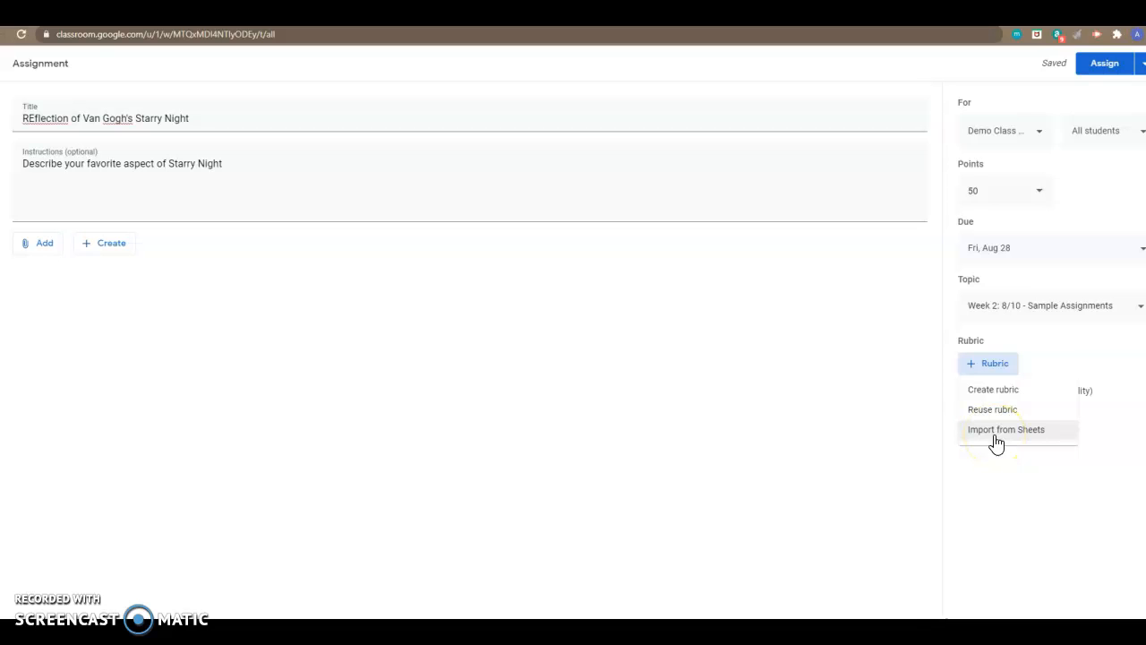
left_click(991, 417)
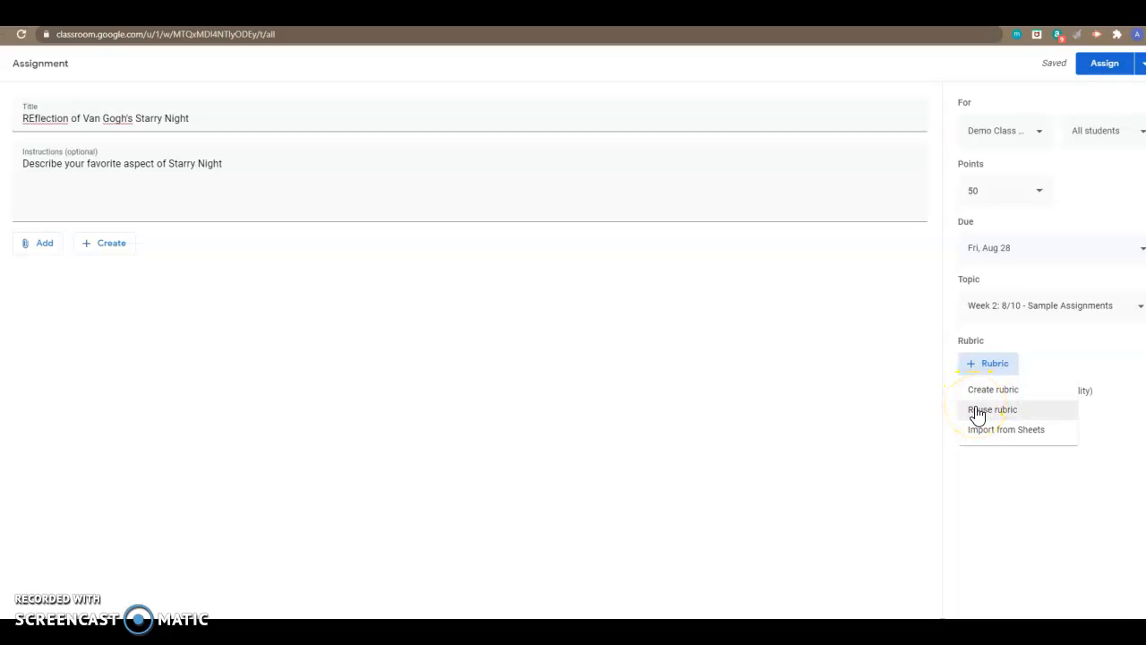
left_click(975, 410)
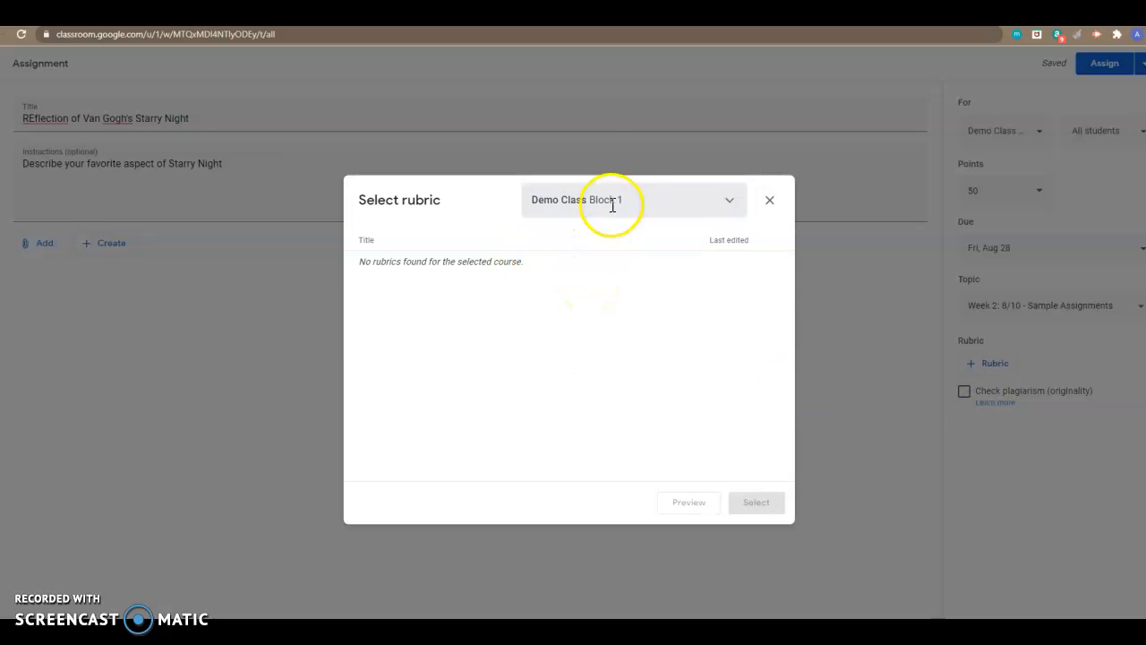
left_click(614, 201)
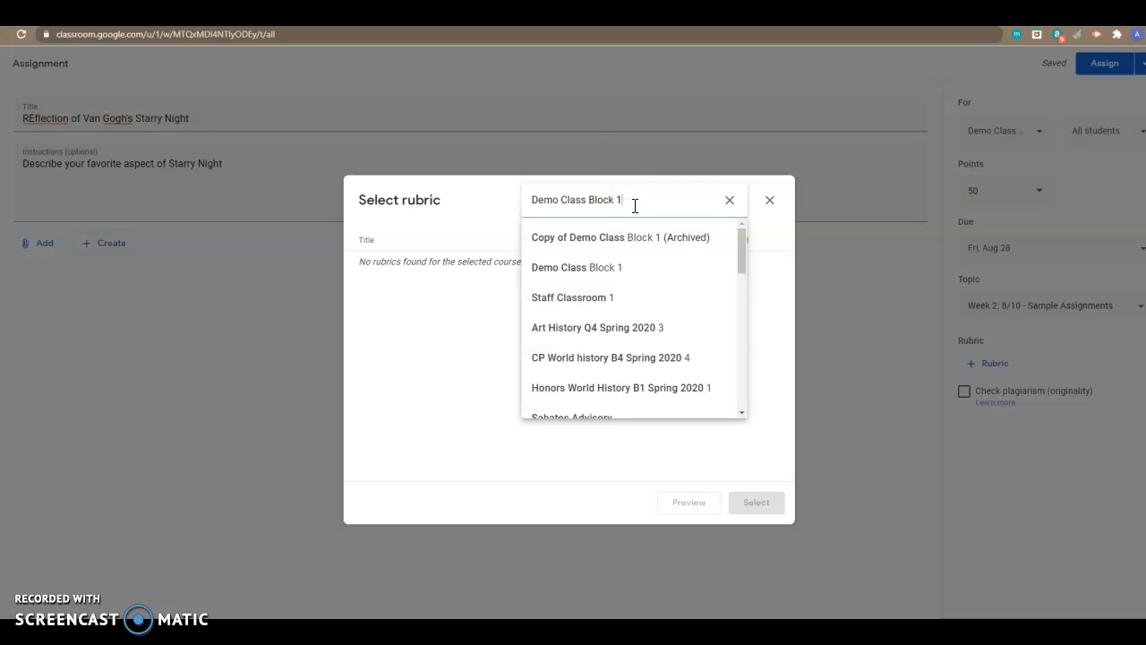
scroll(640, 299, "down", 5)
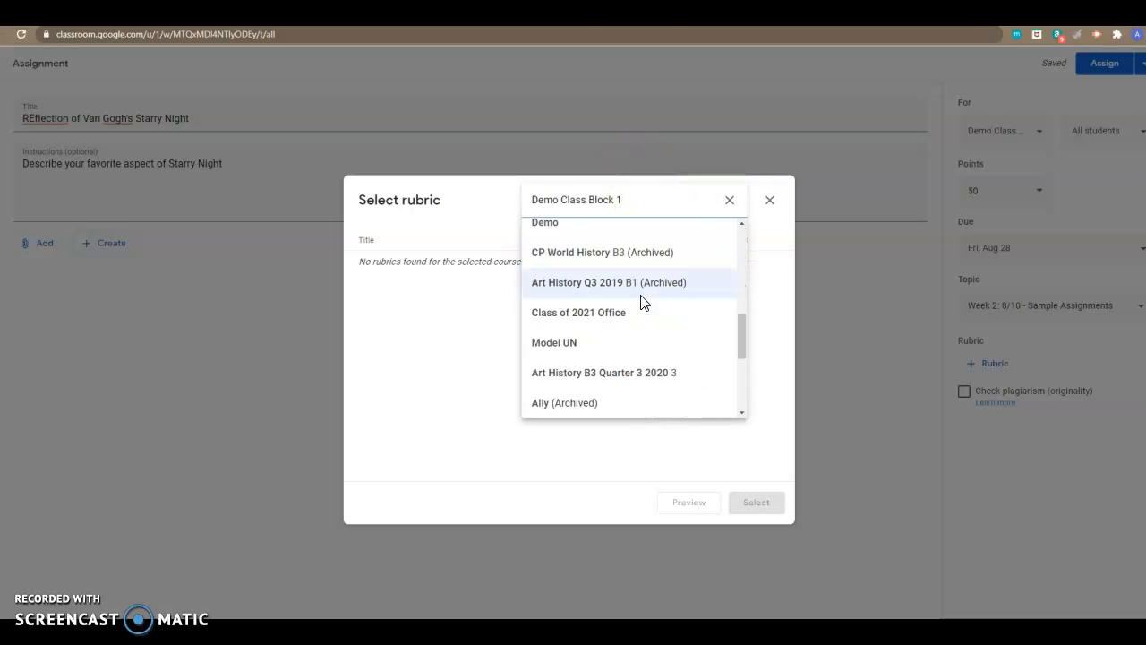
left_click(630, 374)
left_click(644, 375)
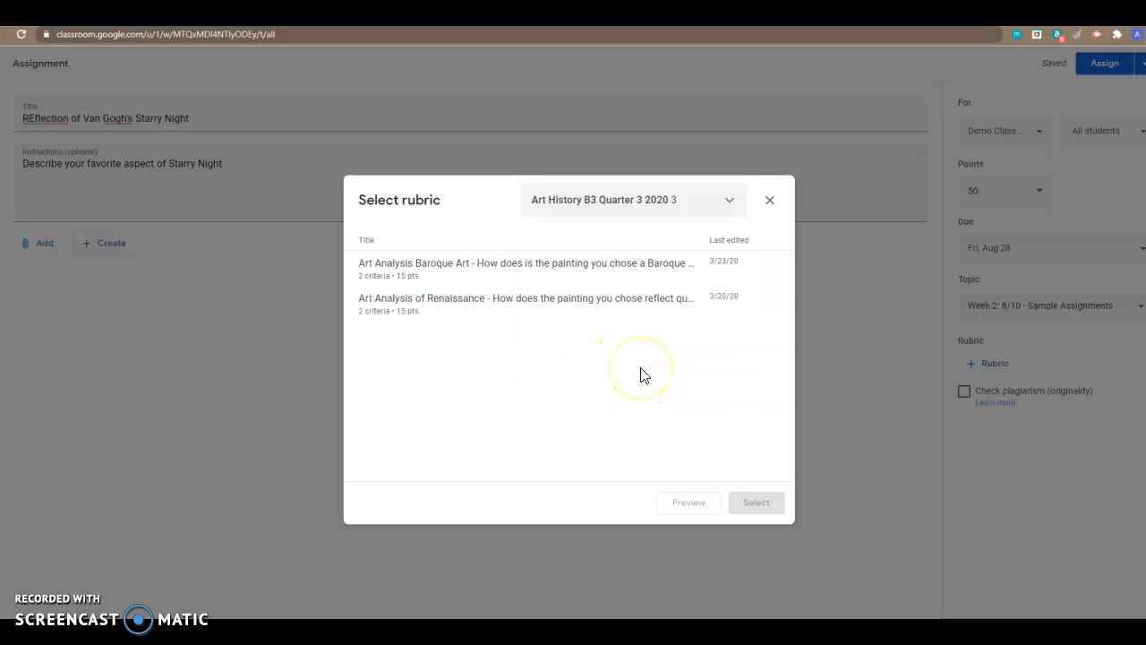
left_click(619, 307)
left_click(752, 503)
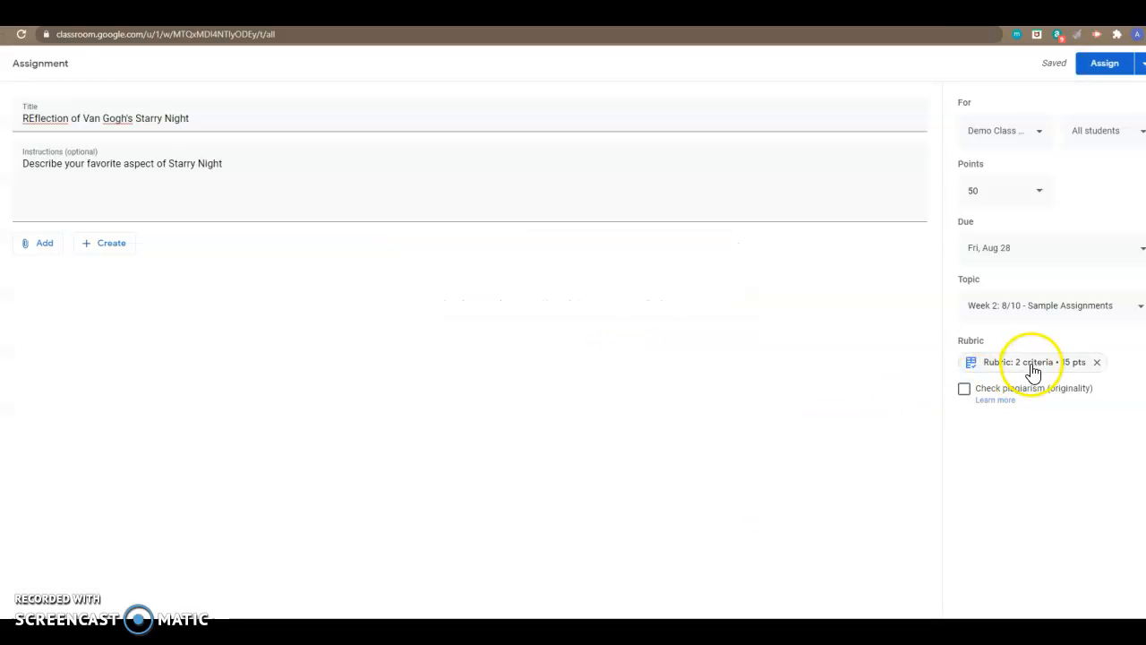
Step: Review the attached rubric's criteria and levels, and remove the rubric from the assignment
left_click(1032, 374)
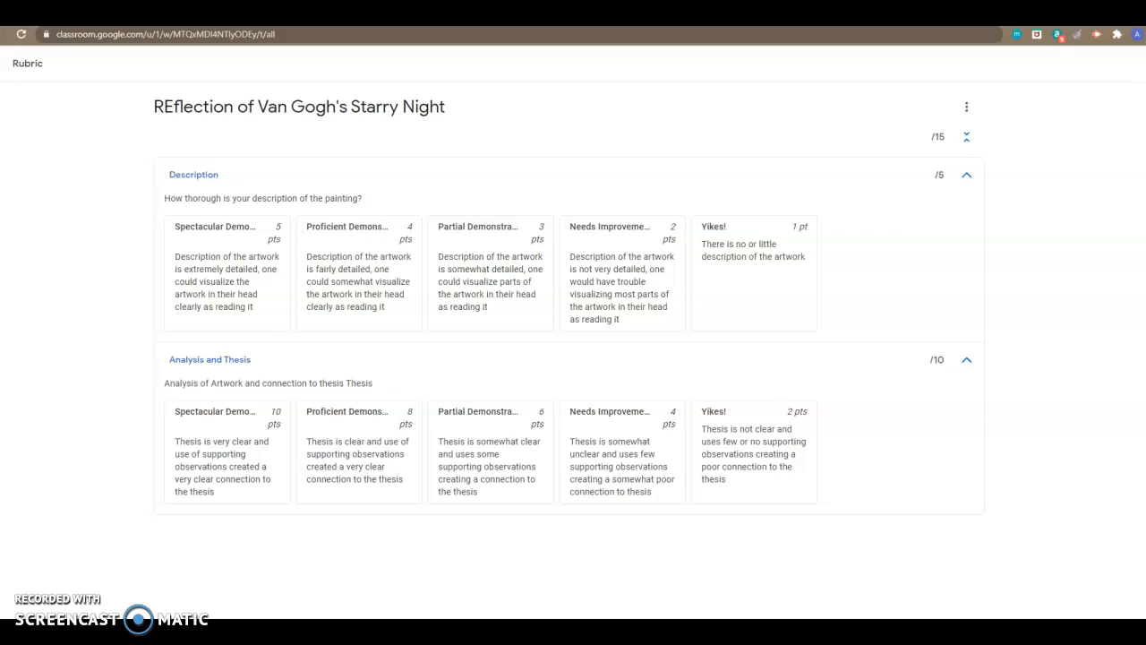
left_click(2, 63)
left_click(1098, 364)
left_click(642, 388)
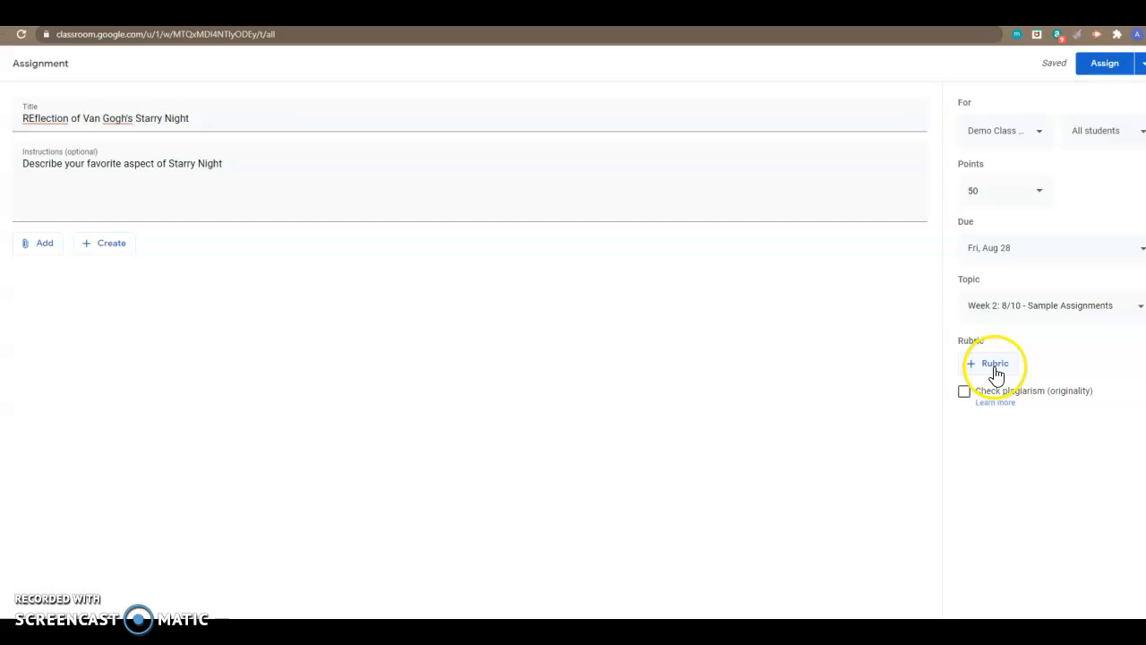
Step: Create a new rubric with a criterion titled "Description" and the criterion description "DEscribes painting in full"
left_click(993, 367)
left_click(994, 391)
left_click(974, 418)
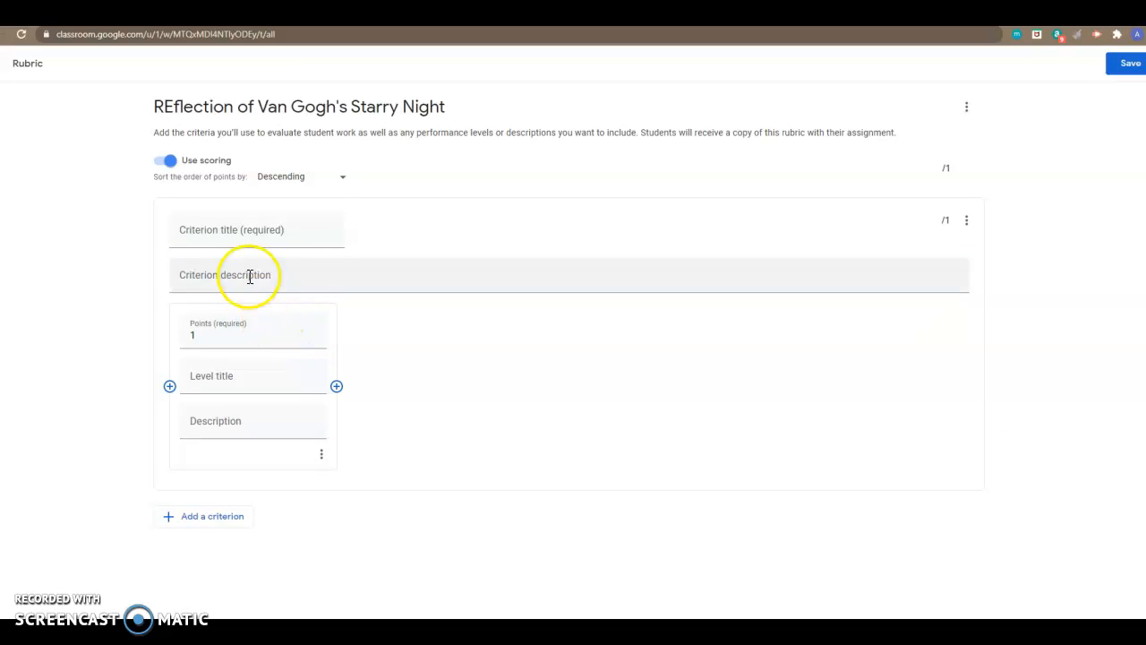
left_click(246, 235)
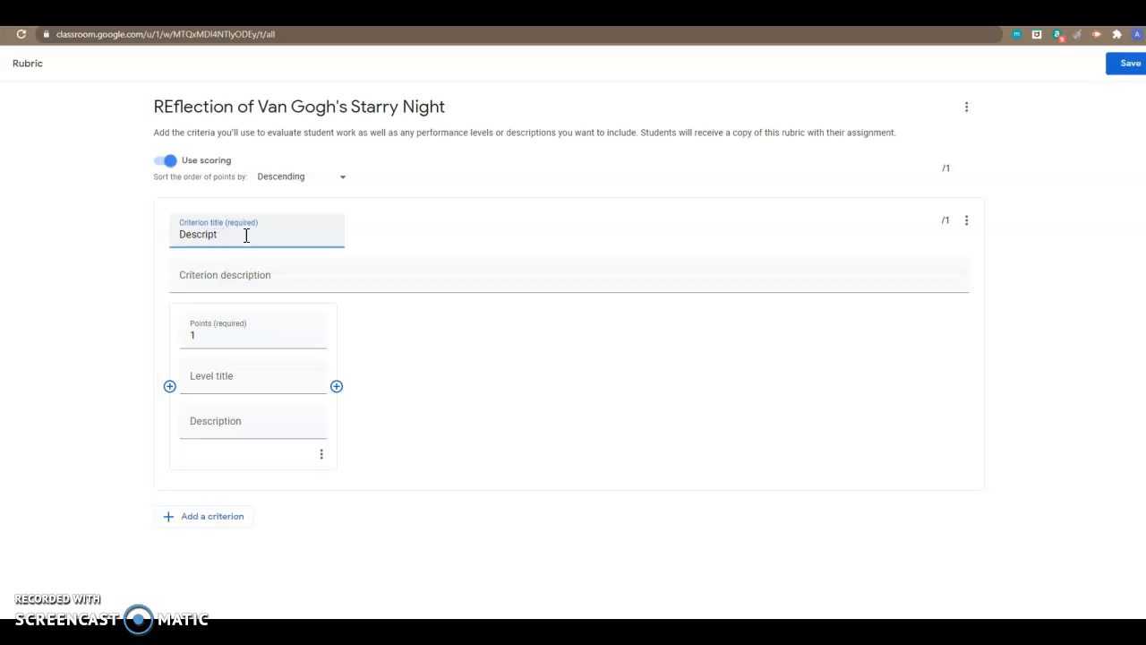
key("BackSpace")
left_click(278, 275)
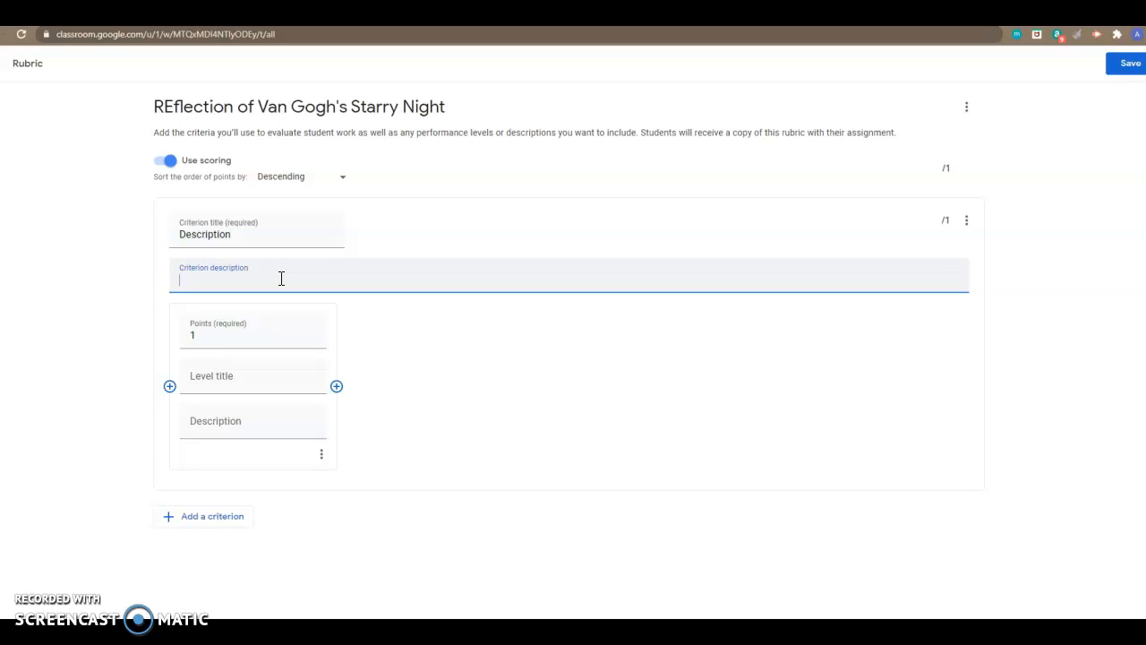
type("DEscribes painting in ")
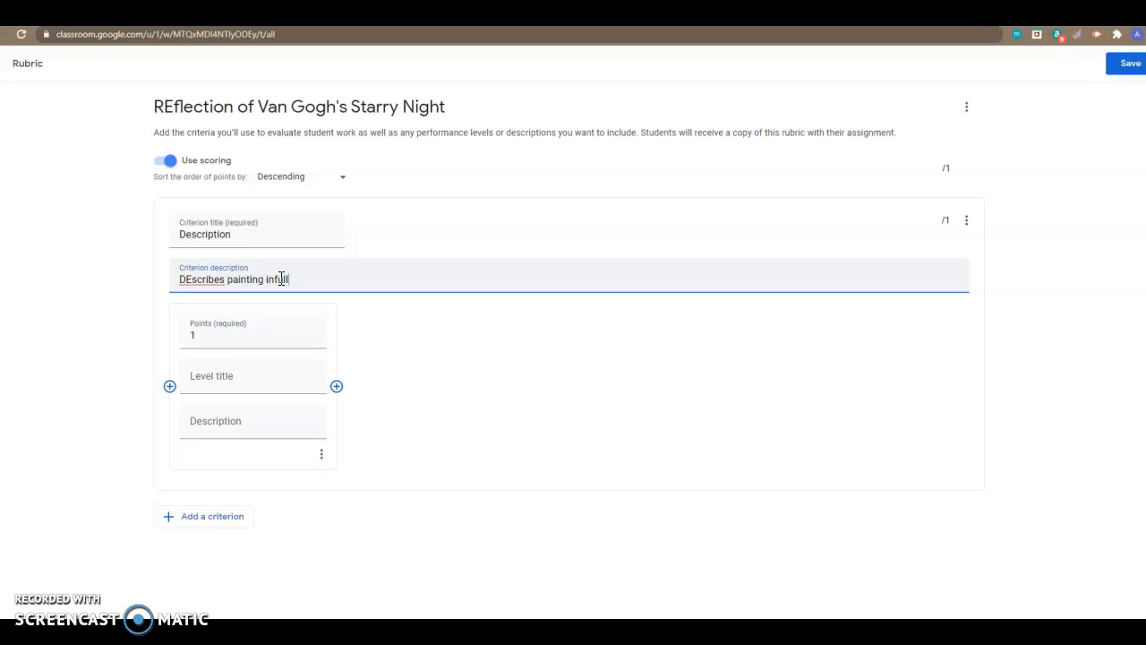
type("full")
left_click(275, 279)
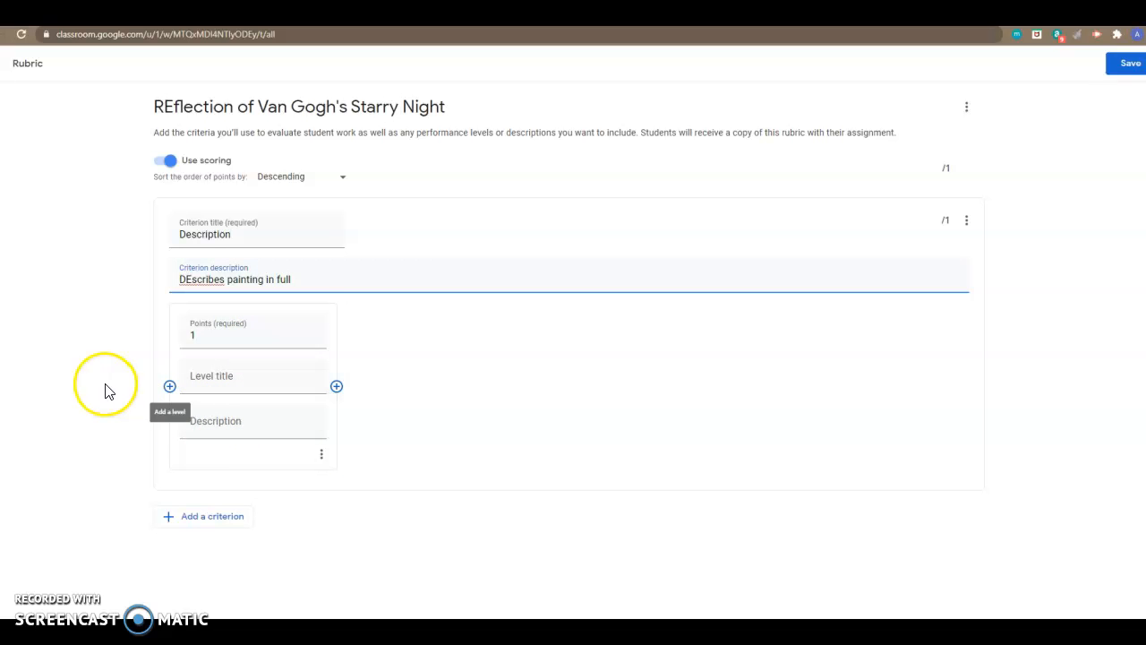
Step: Add two levels before the 1-point level of the Description criterion, worth 3 and 2 points
left_click(170, 386)
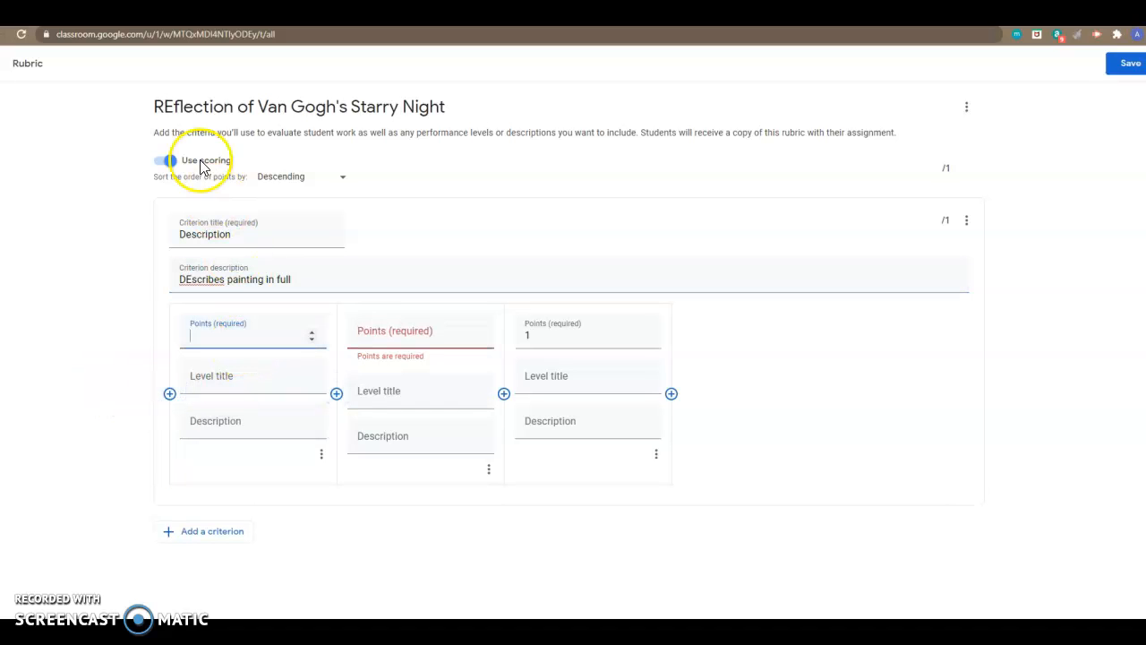
left_click(474, 327)
type("2")
left_click(307, 336)
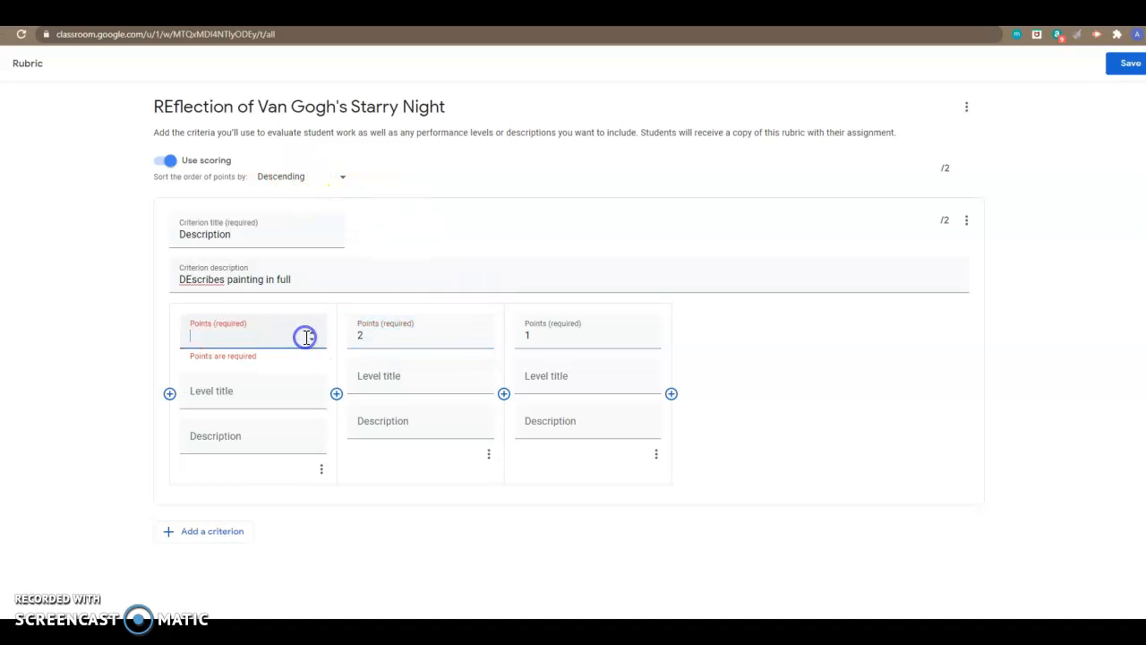
type("3")
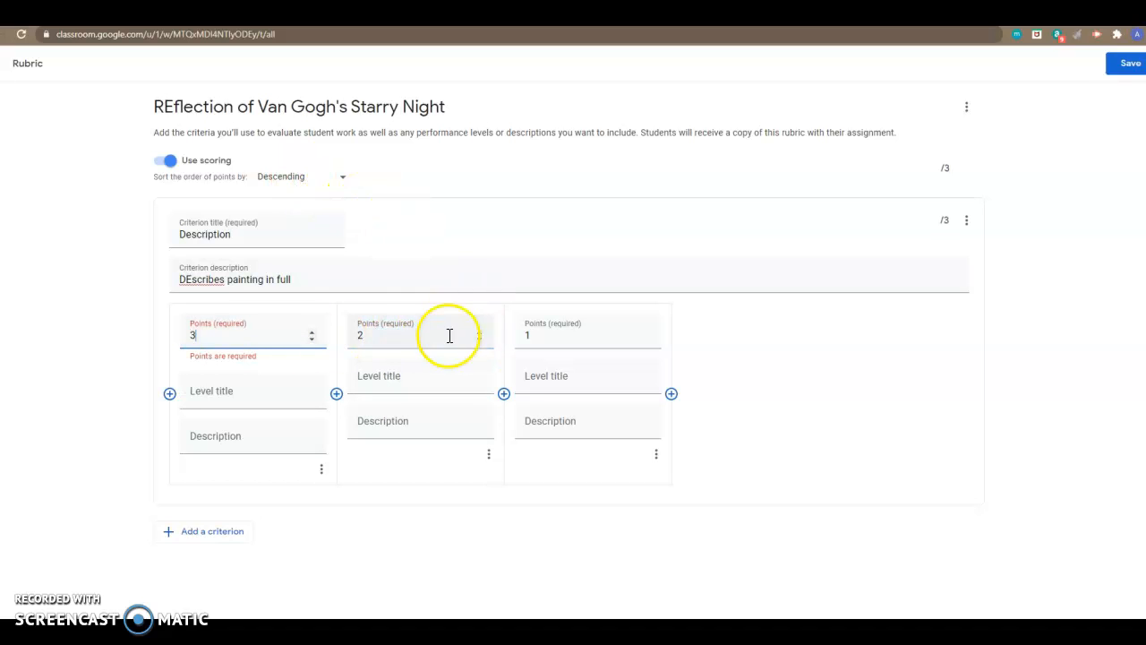
Step: Title the 3-, 2- and 1-point levels "Spectacular Demonstration", "Partial Demonstration" and "Yikes! Needs Improvement"
left_click(210, 397)
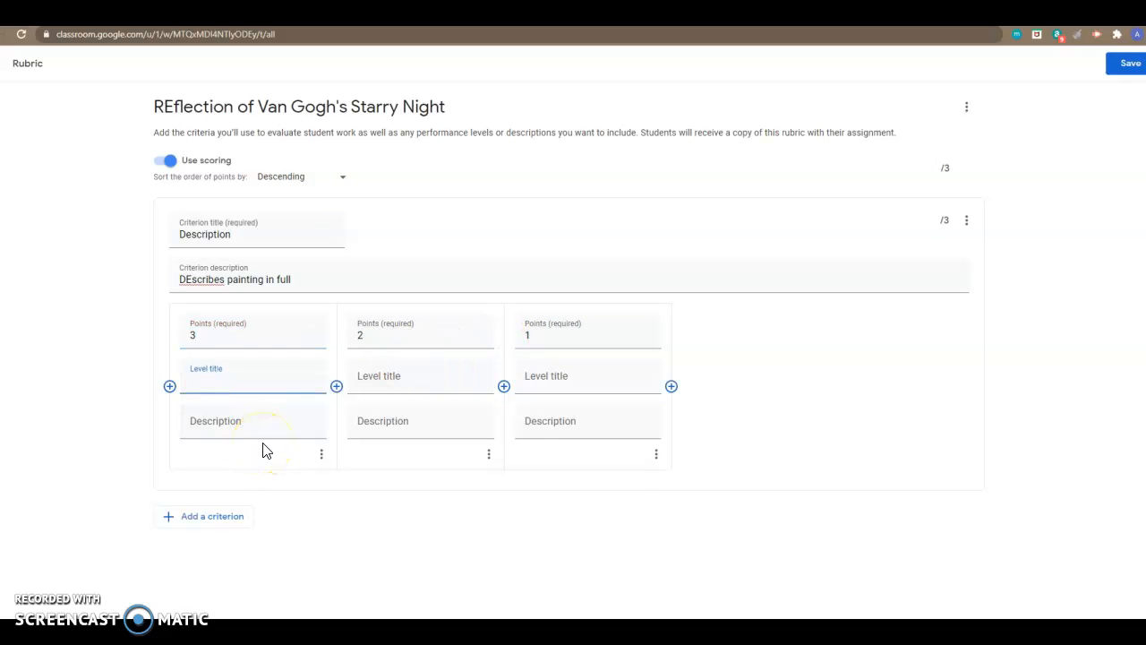
type("Spectacular Demonstration")
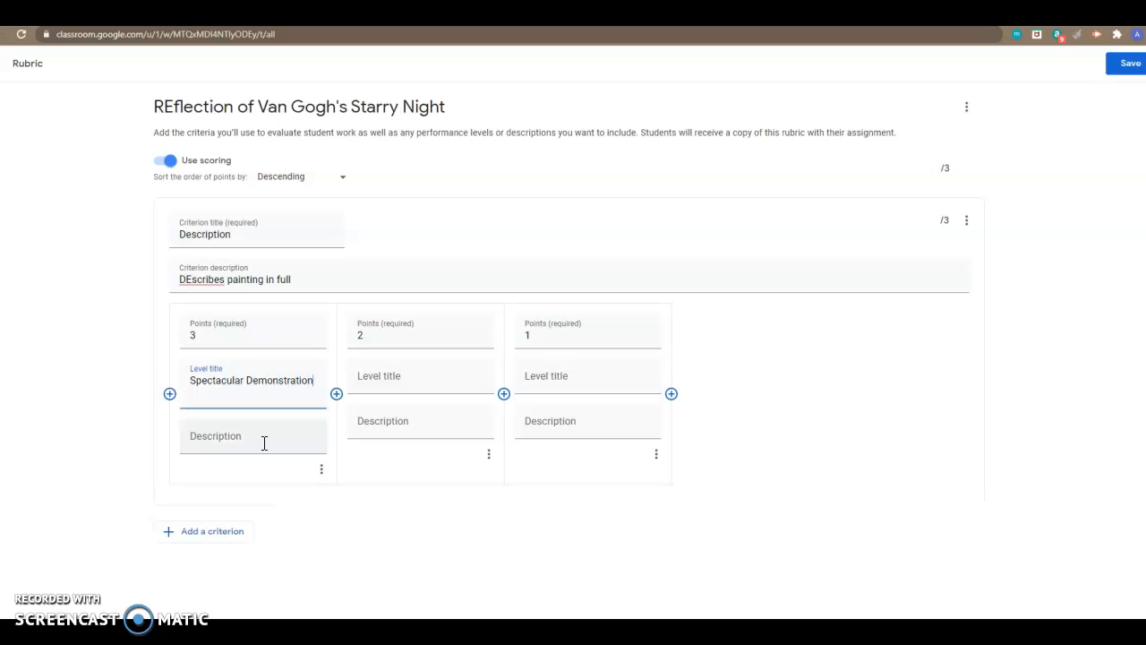
left_click(379, 379)
type("Partial ")
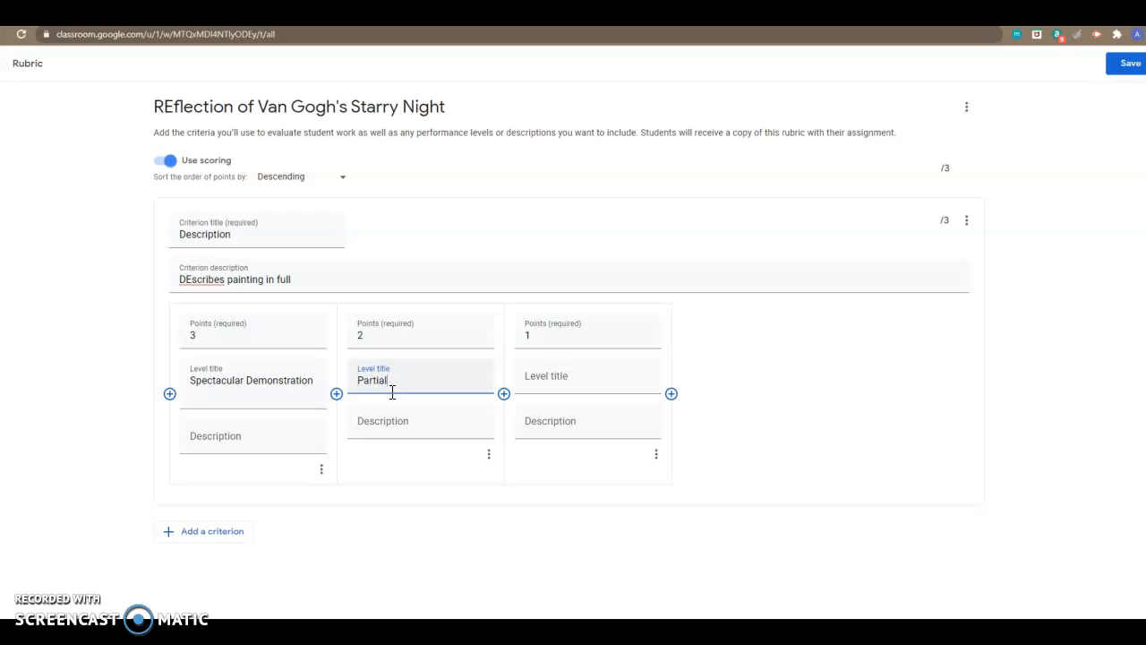
type("Demonstration")
left_click(567, 372)
type("Yikes!")
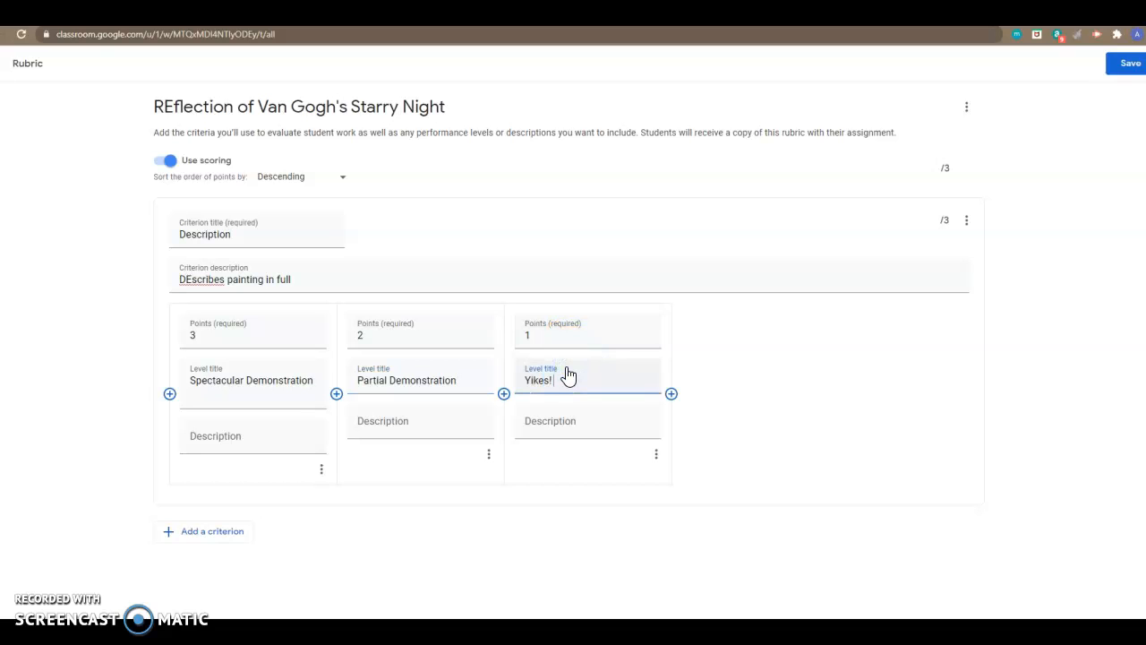
type(" Needs Improvement")
Step: Describe the Spectacular Demonstration level as "Student described image very well and in detail"
left_click(396, 424)
left_click(224, 446)
left_click(319, 470)
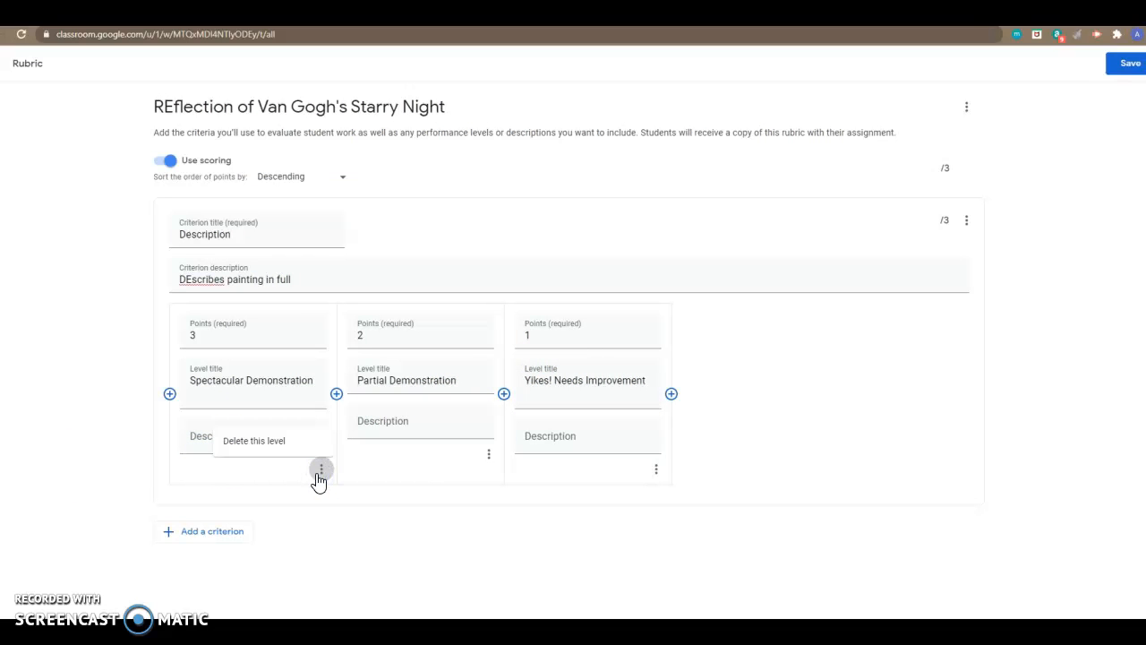
left_click(319, 477)
left_click(311, 446)
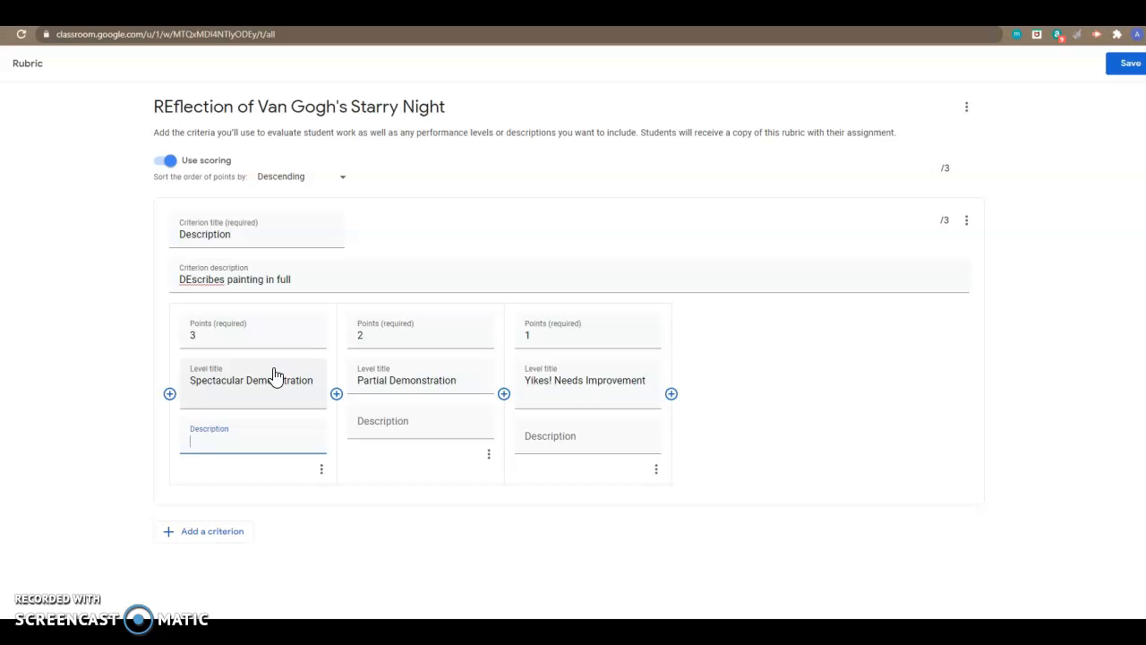
type("tudentdescribed image")
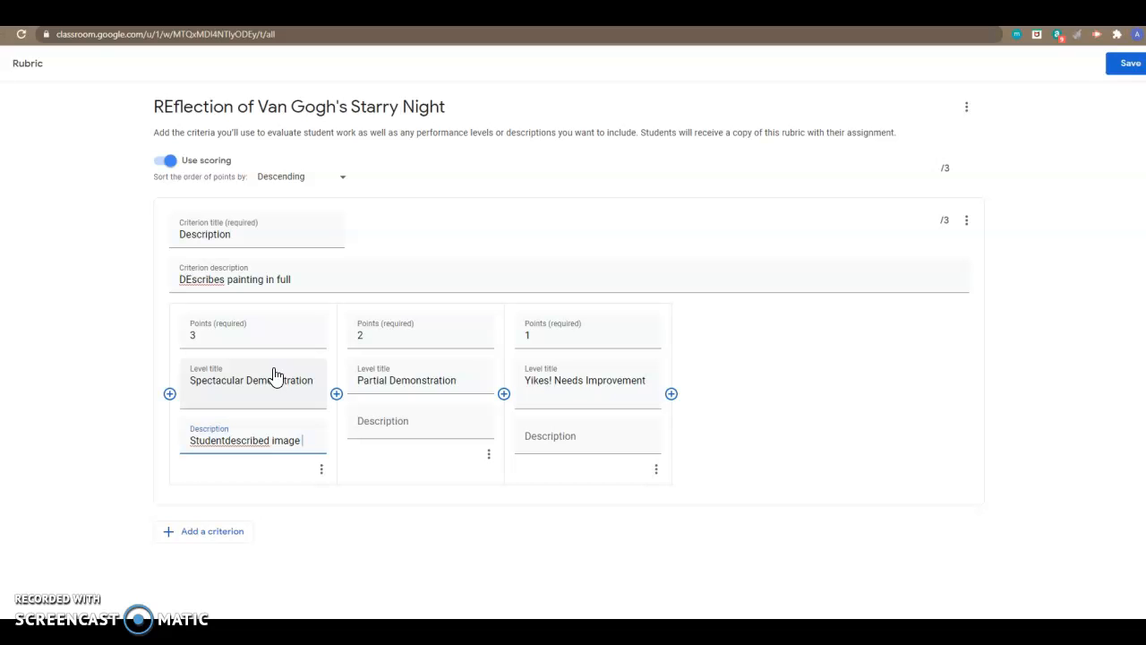
type(" verywell and in detail")
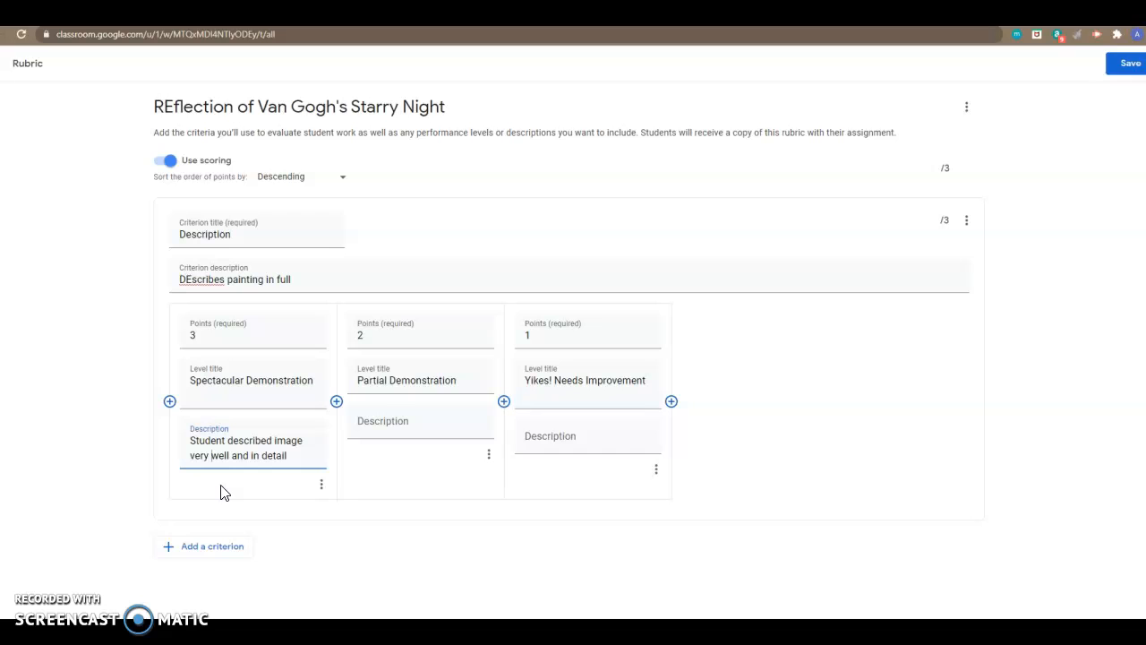
Step: Enter "x" as the description of both the Partial Demonstration and the Yikes! Needs Improvement levels
left_click(438, 419)
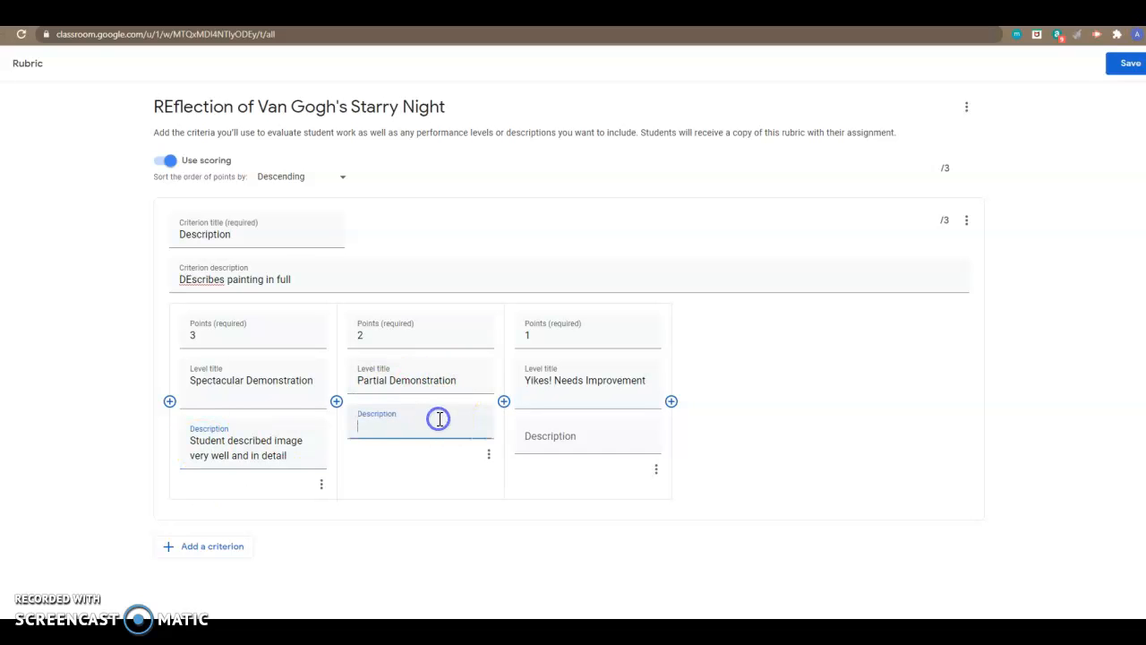
type("x")
left_click(513, 438)
type("x")
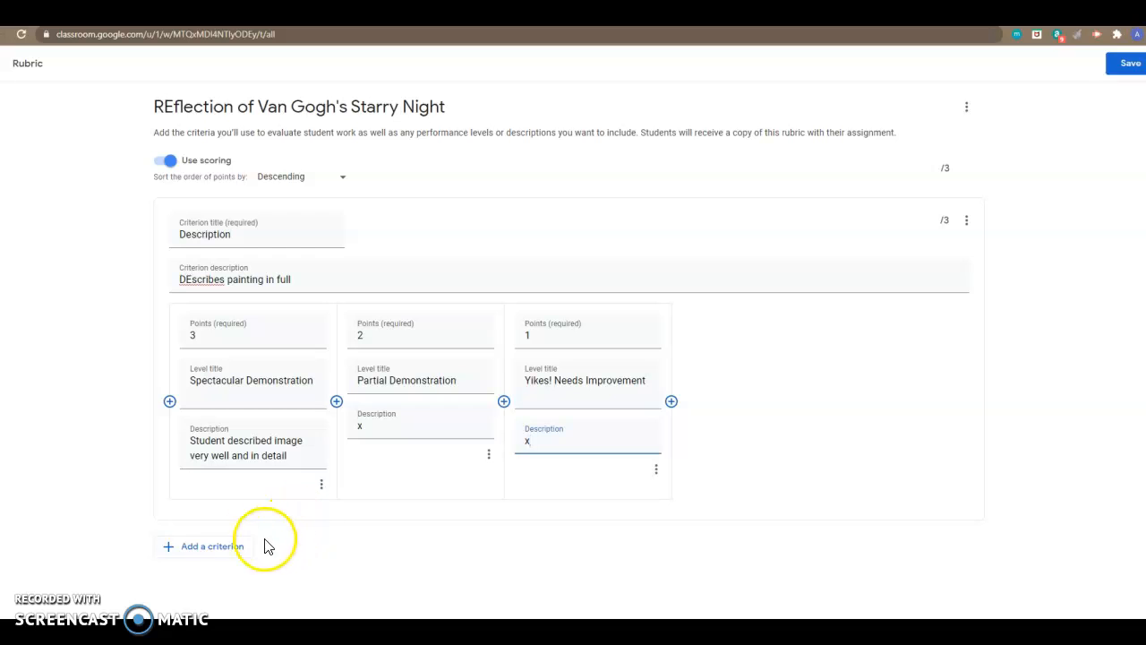
Step: Add a second criterion to the rubric and title it "Thesis"
left_click(213, 547)
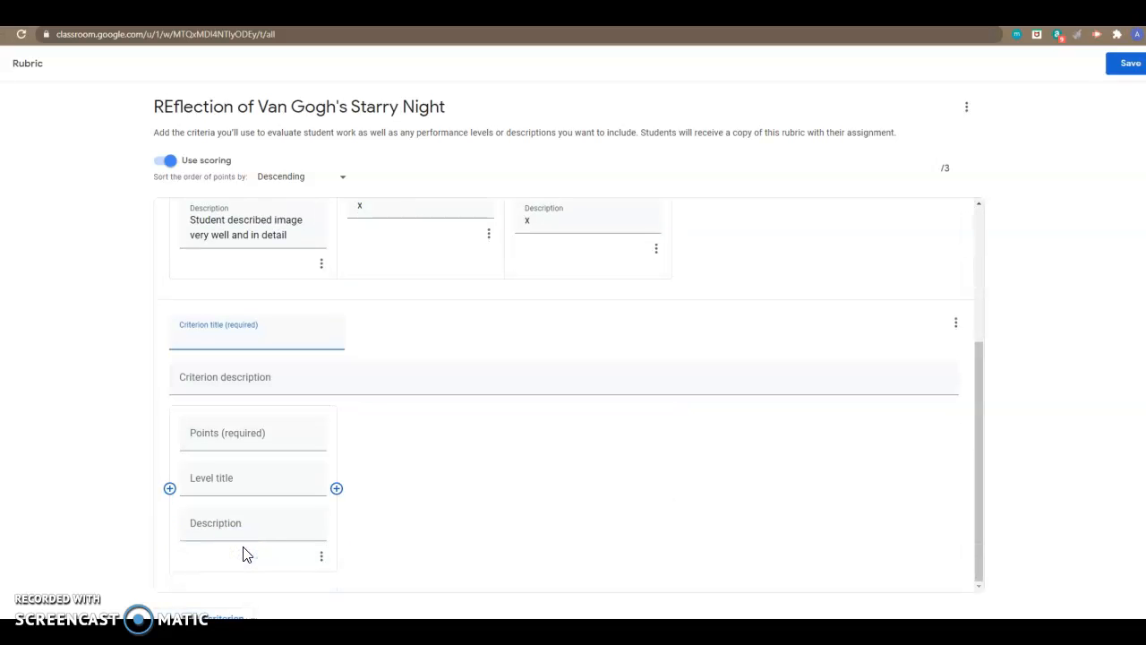
scroll(255, 511, "up", 2)
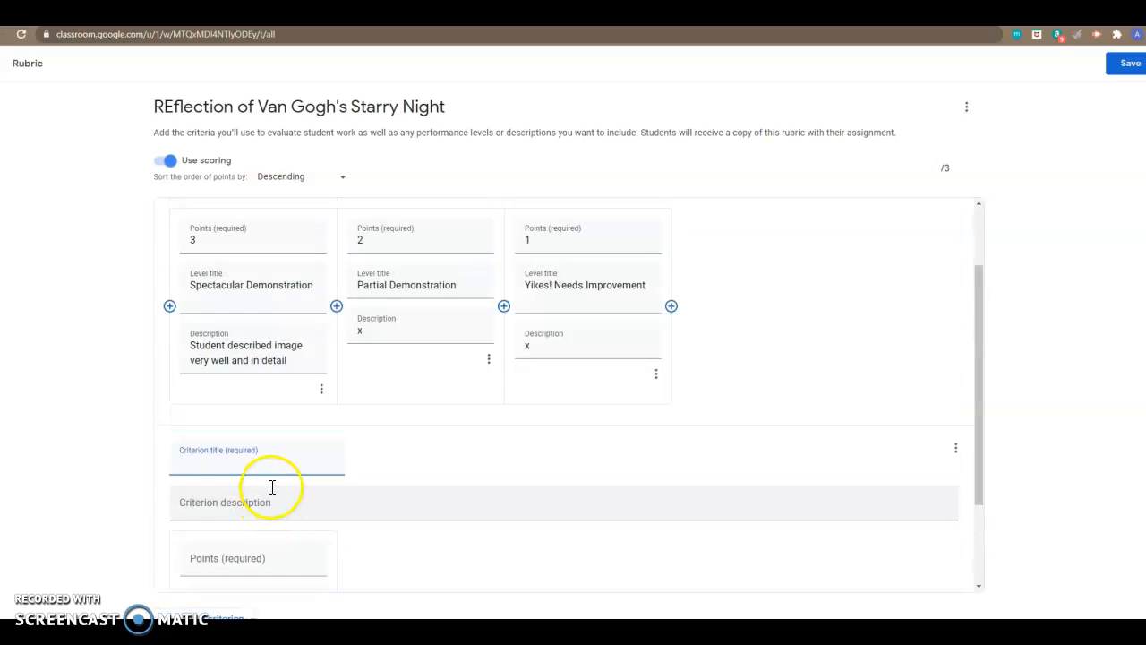
scroll(274, 493, "up", 1)
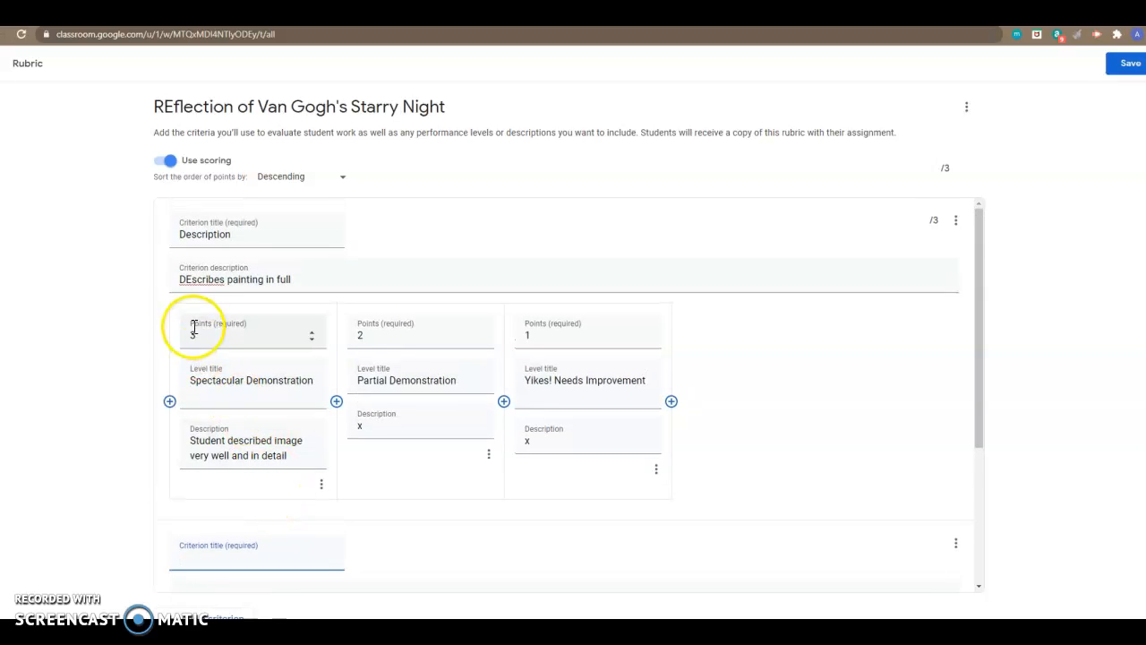
scroll(242, 269, "down", 2)
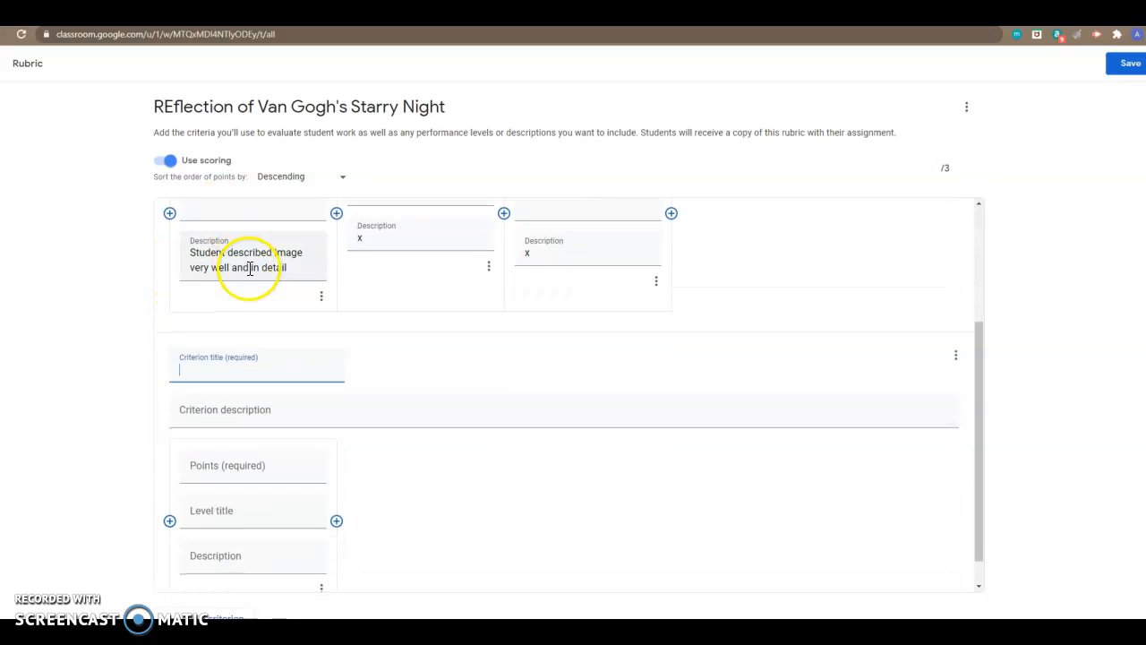
scroll(276, 328, "down", 1)
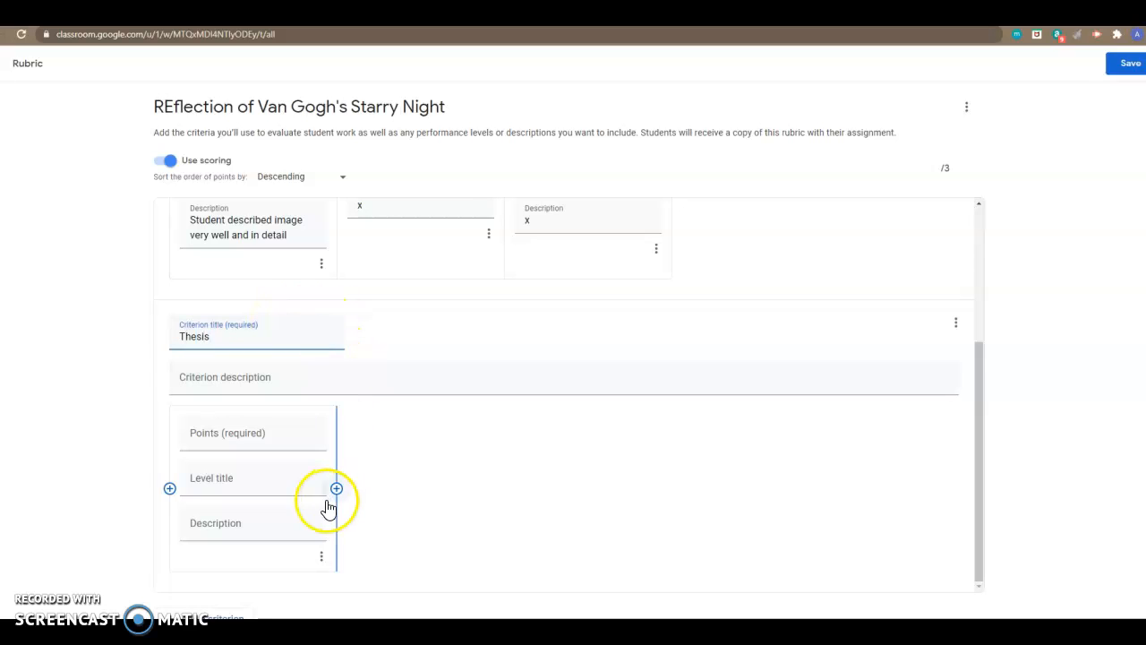
Step: Add three more levels to the Thesis criterion after its first level
scroll(322, 506, "up", 2)
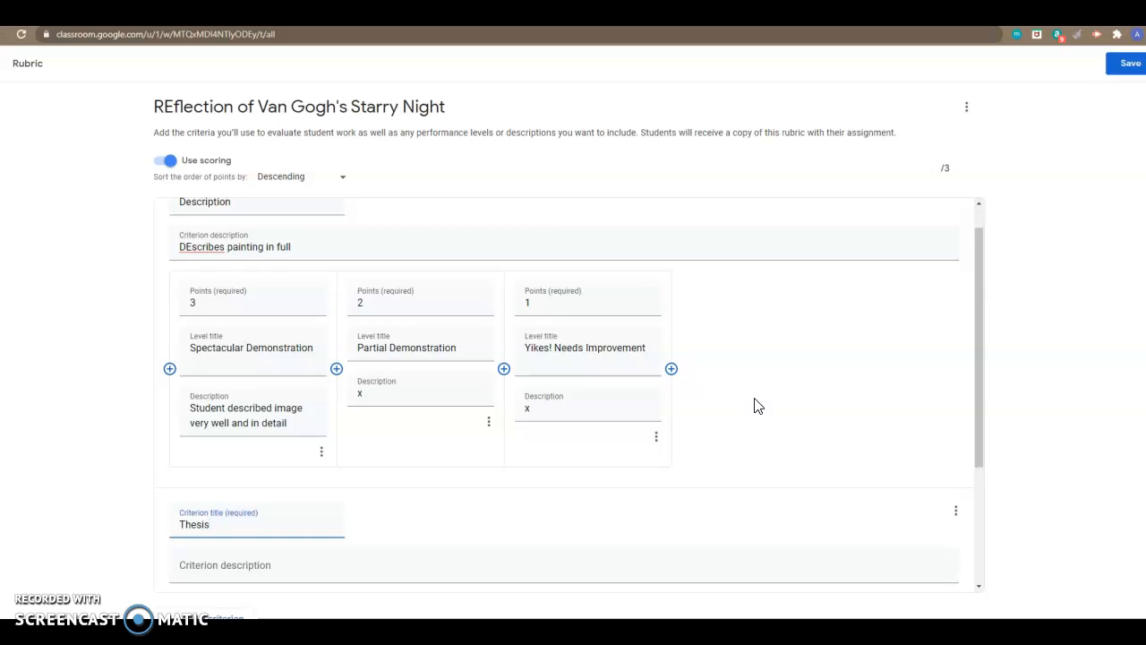
scroll(755, 405, "down", 2)
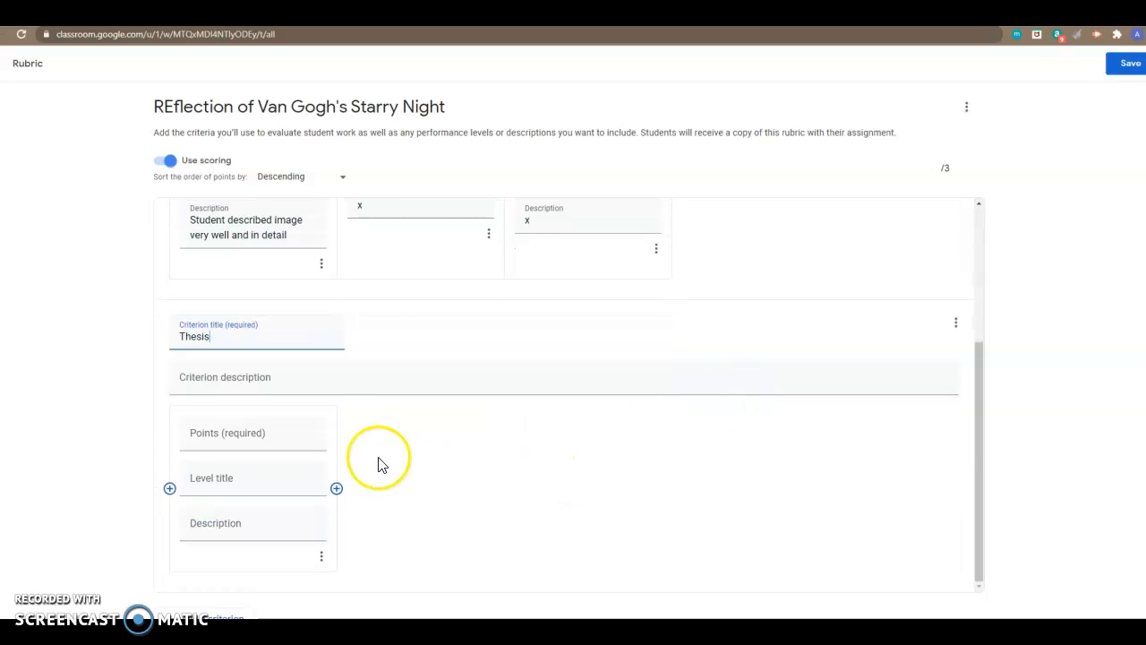
left_click(340, 486)
left_click(340, 488)
left_click(340, 488)
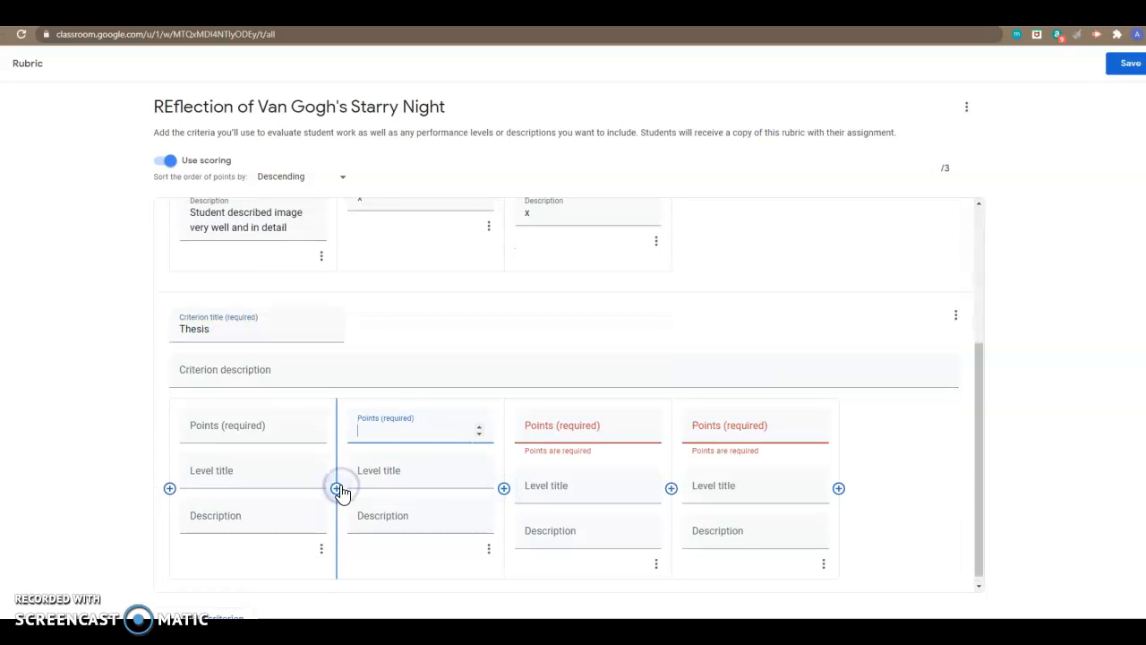
Step: Set the points of the four Thesis levels to 4, 3, 2 and 1 in descending order
left_click(290, 433)
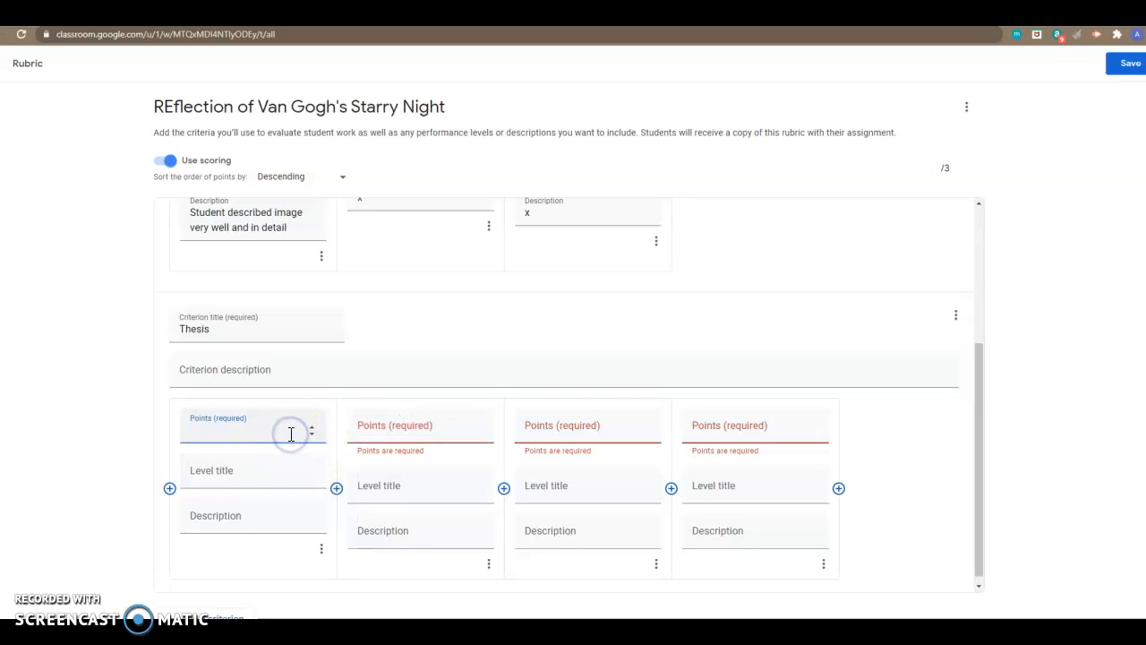
type("4")
left_click(393, 415)
type("3")
left_click(555, 418)
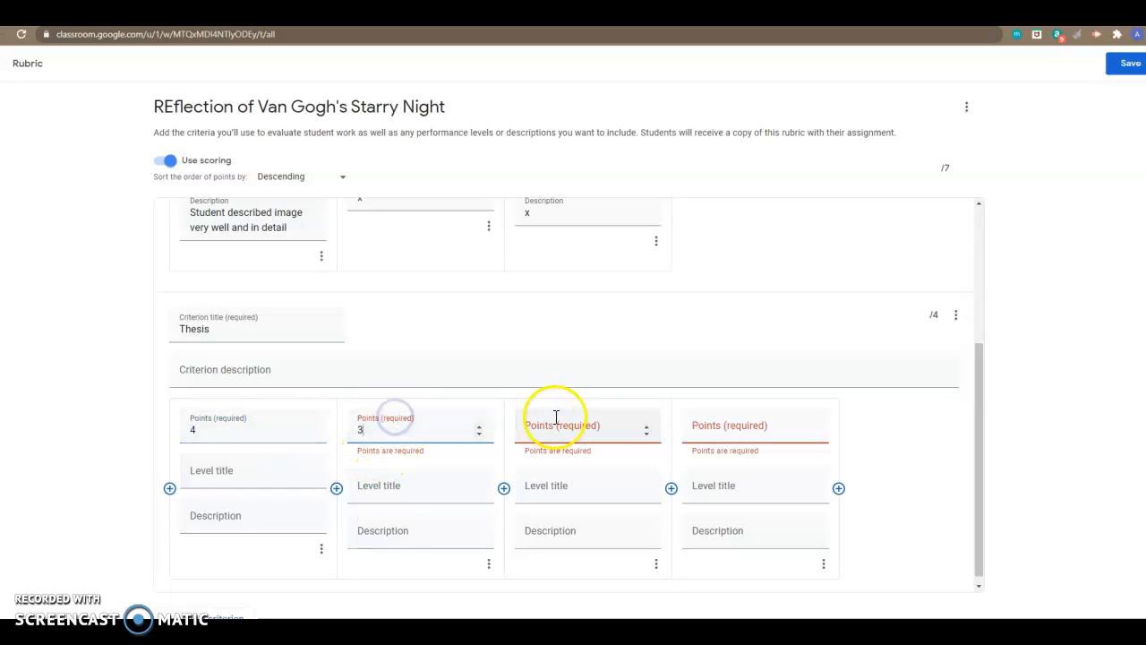
type("2")
left_click(780, 424)
type("1")
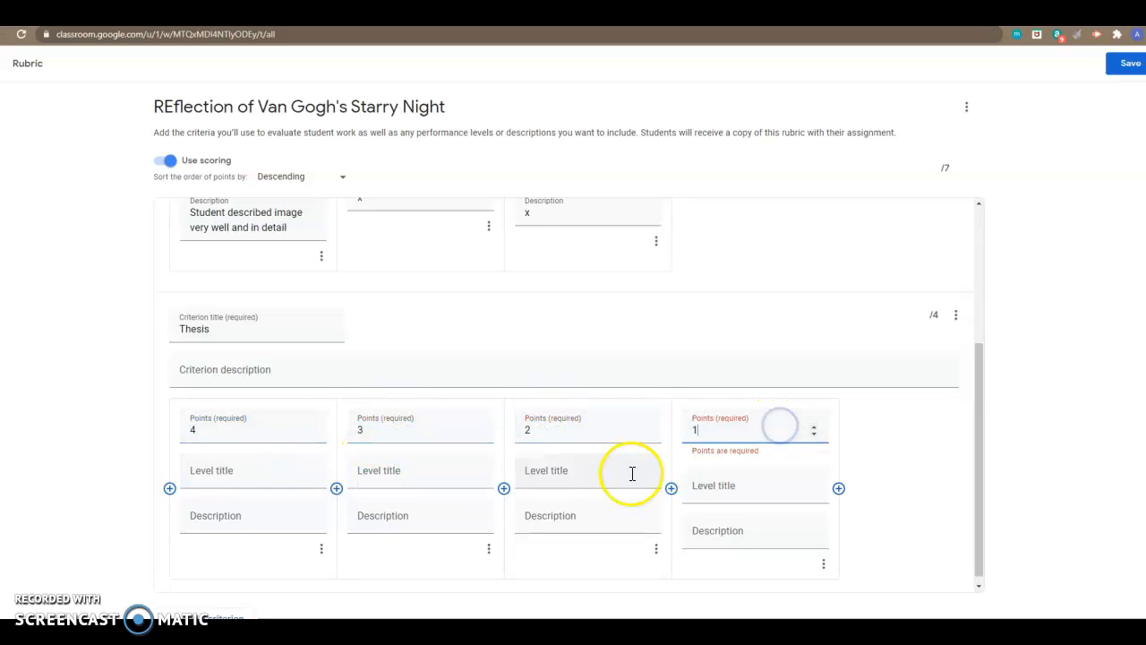
left_click(382, 471)
left_click(546, 469)
scroll(488, 482, "up", 1)
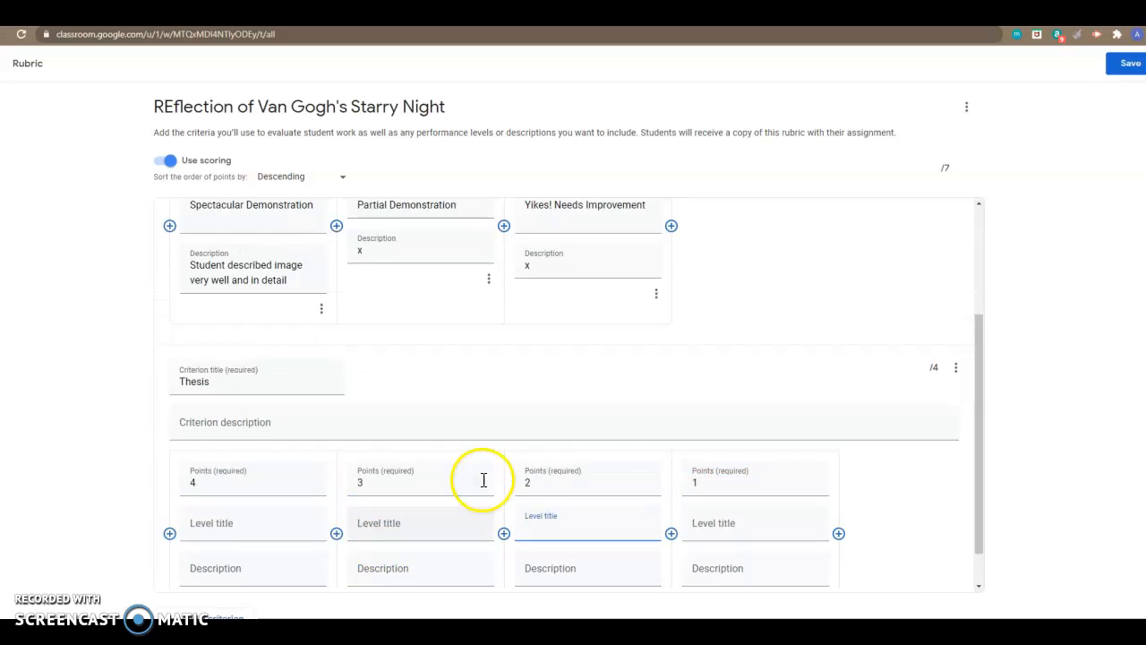
scroll(481, 486, "down", 1)
left_click(463, 481)
left_click(603, 487)
Step: Save the finished rubric and assign the Starry Night reflection to the students of the Demo Class
scroll(603, 487, "up", 3)
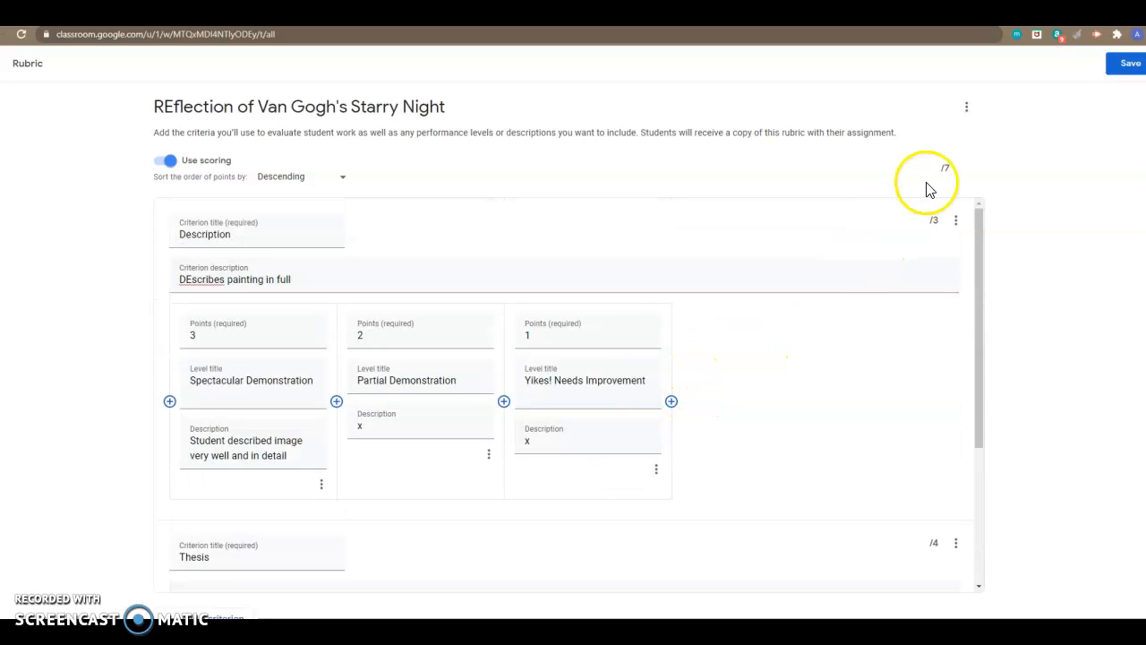
left_click(1128, 66)
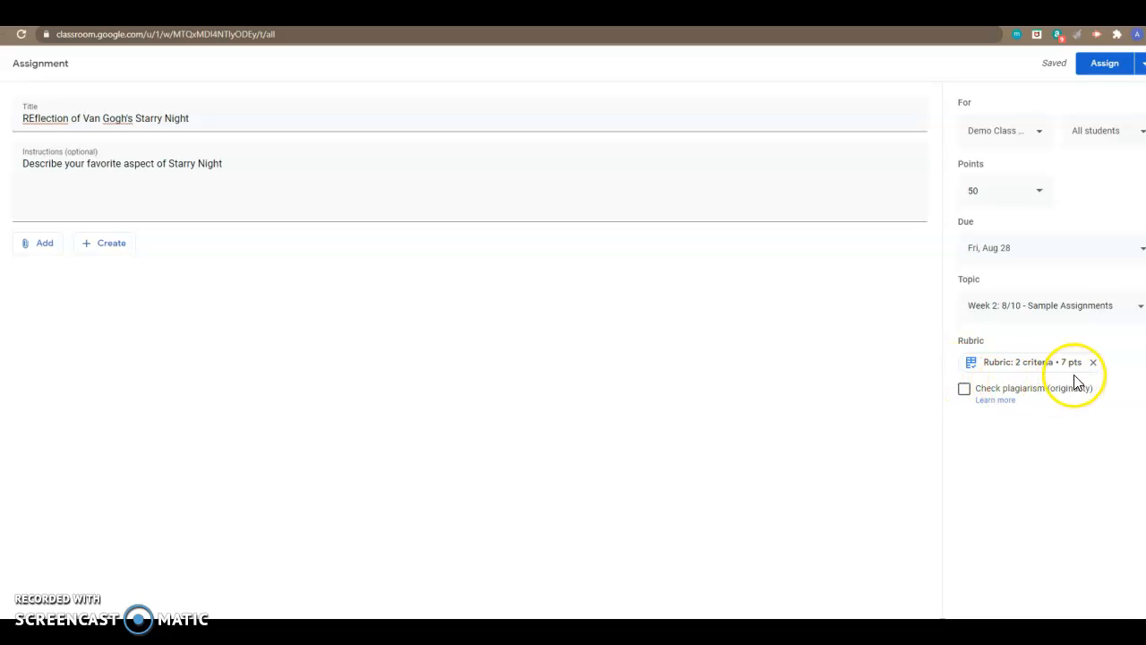
left_click(1092, 75)
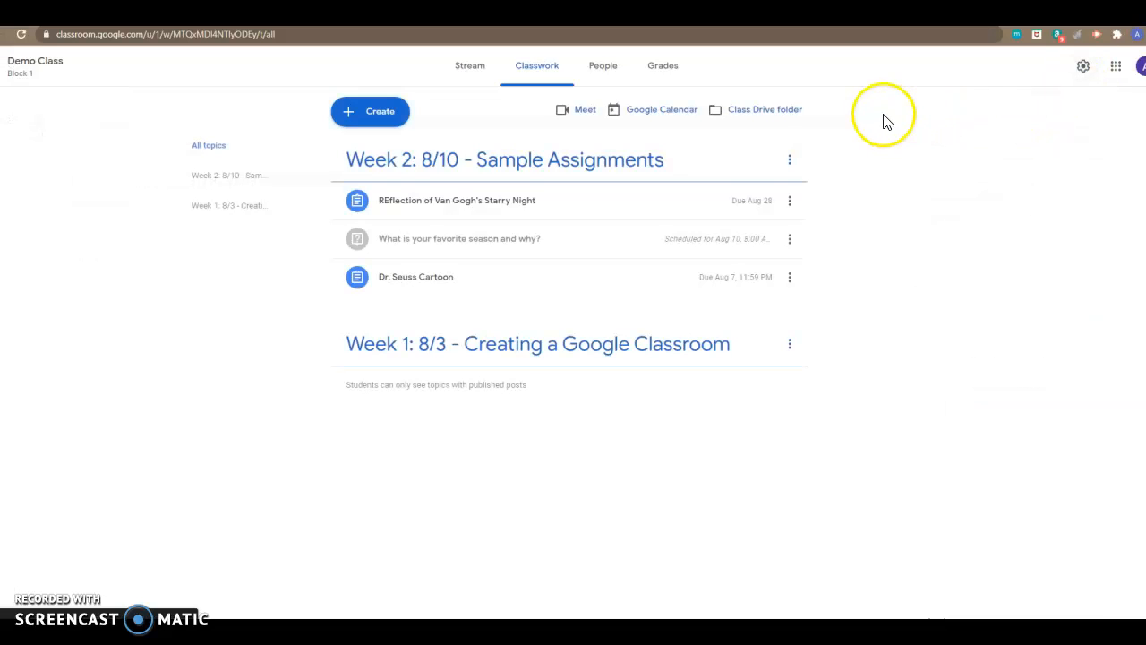
Step: Open the student work of the Starry Night assignment and show the assigned student's rubric for grading
left_click(656, 216)
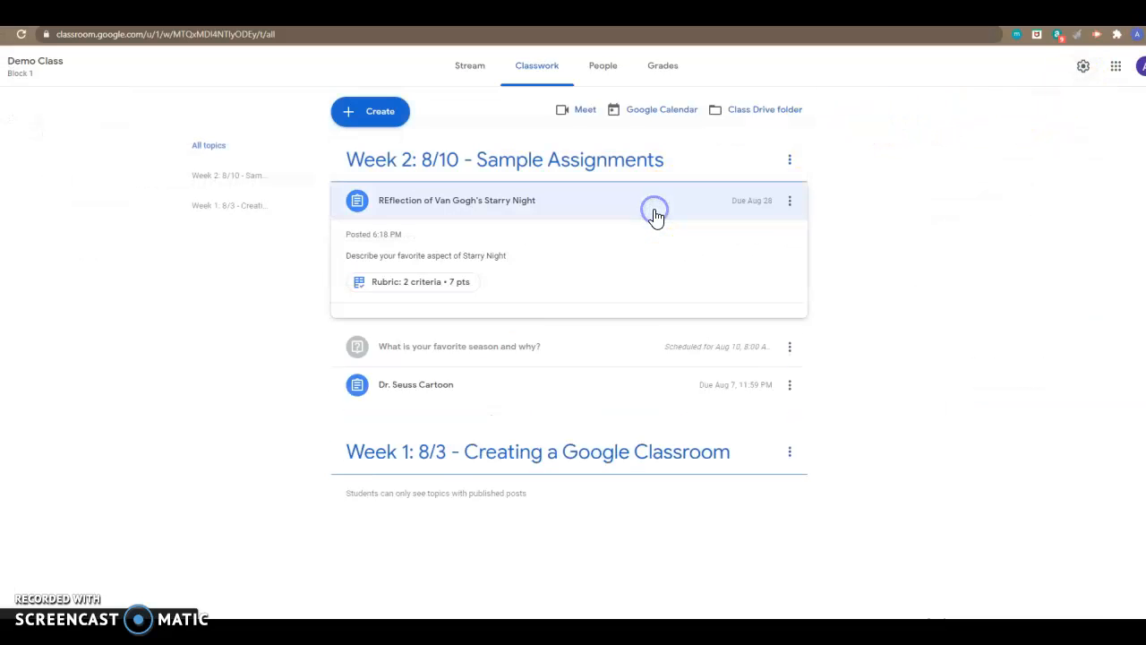
left_click(781, 283)
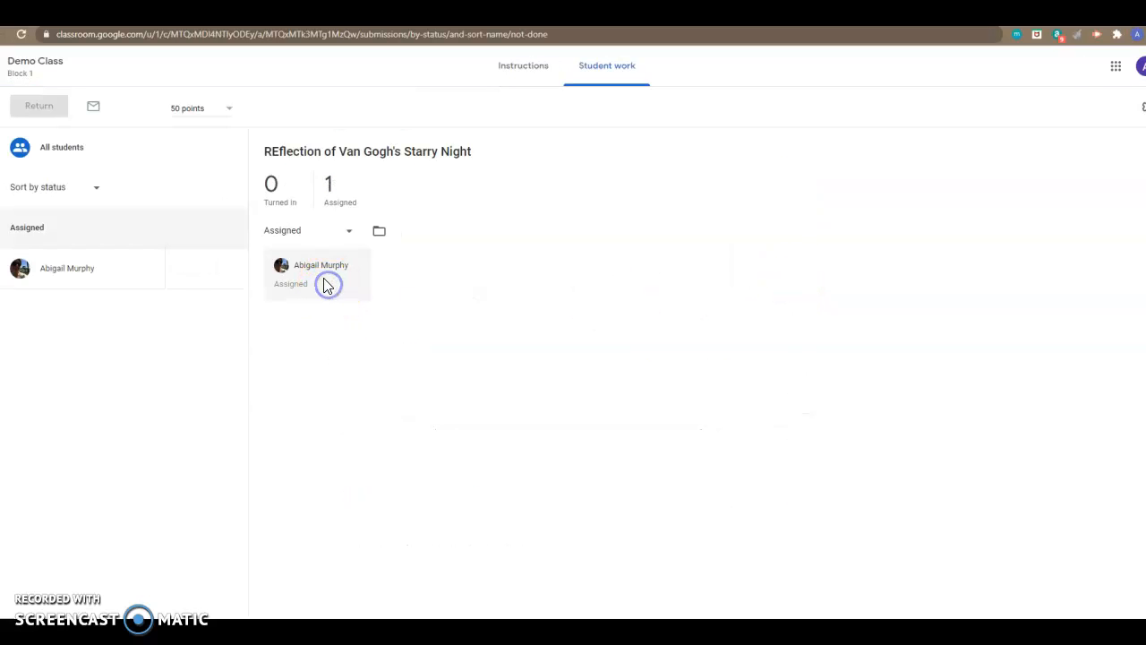
left_click(93, 269)
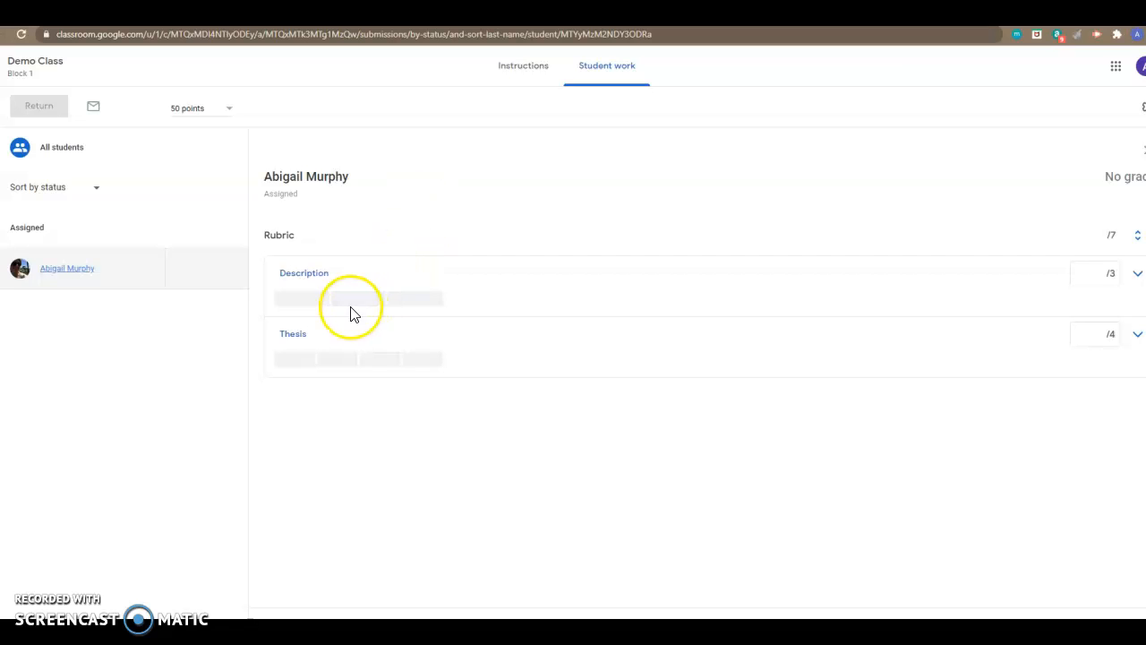
Step: Score the student's work in the rubric with 1 point for Description and 3 points for Thesis
left_click(423, 310)
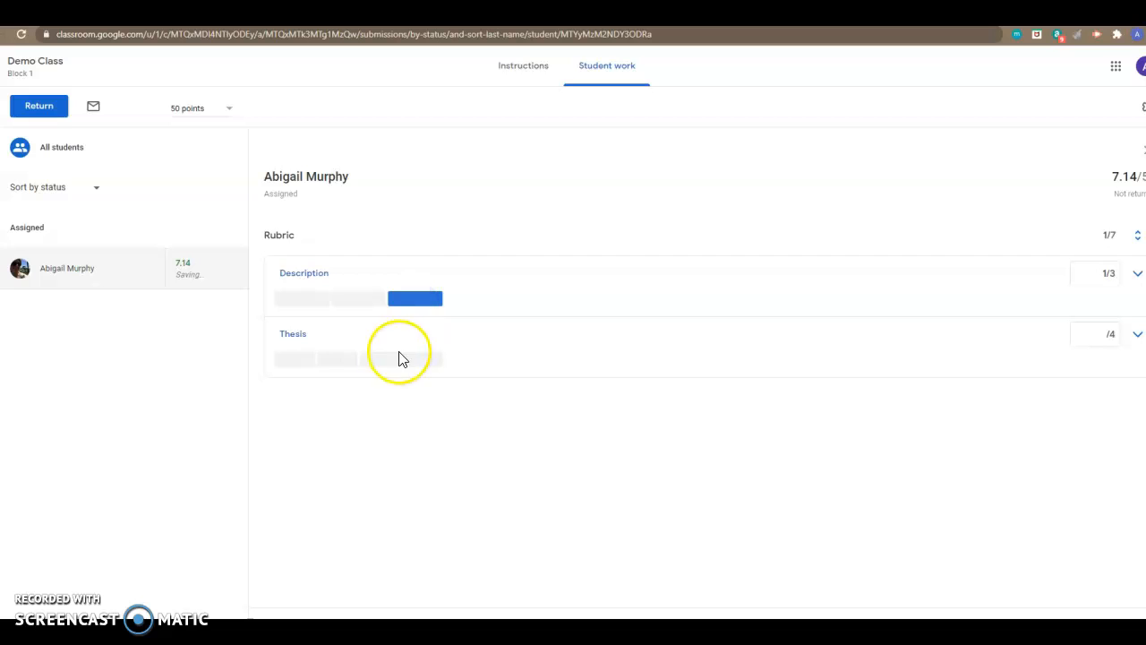
left_click(339, 361)
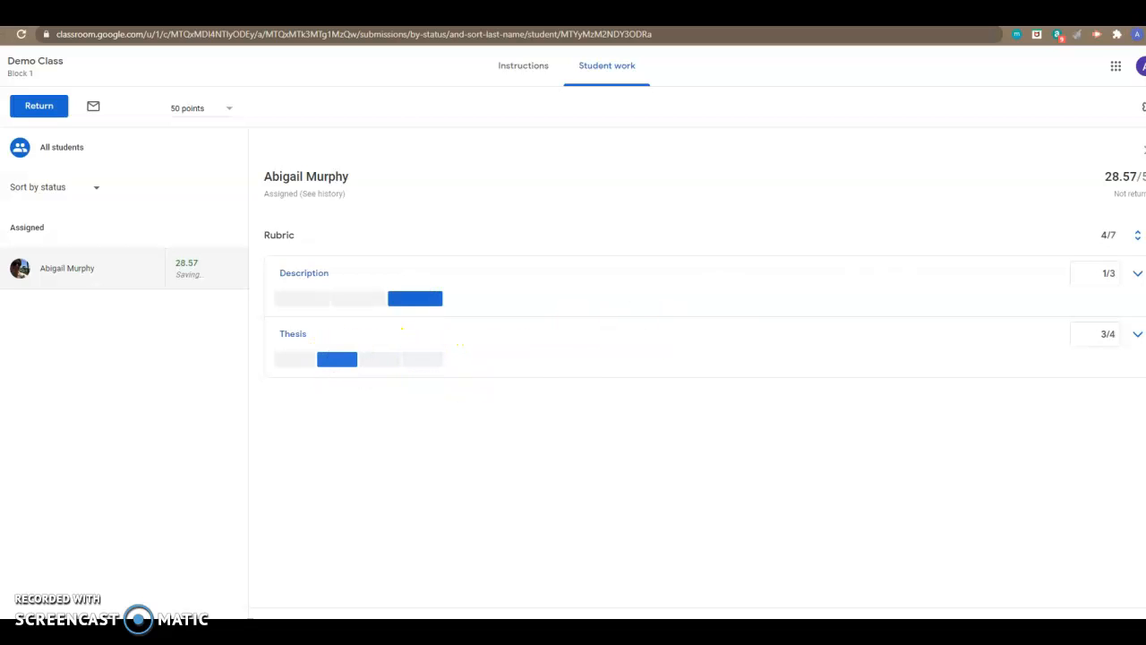
left_click(1101, 182)
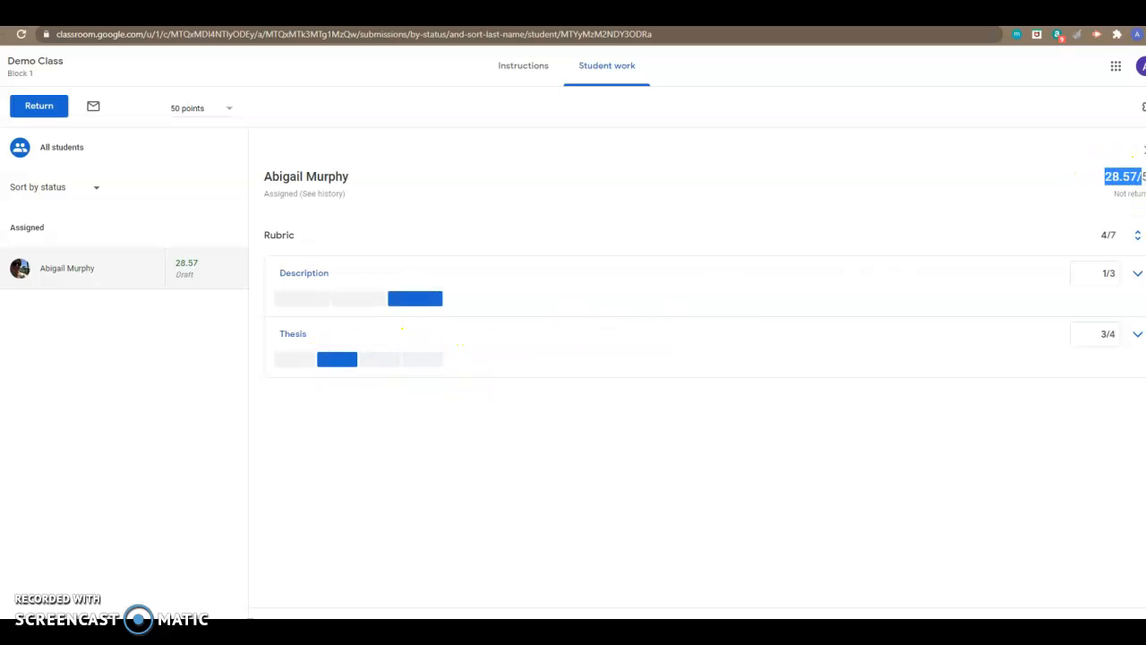